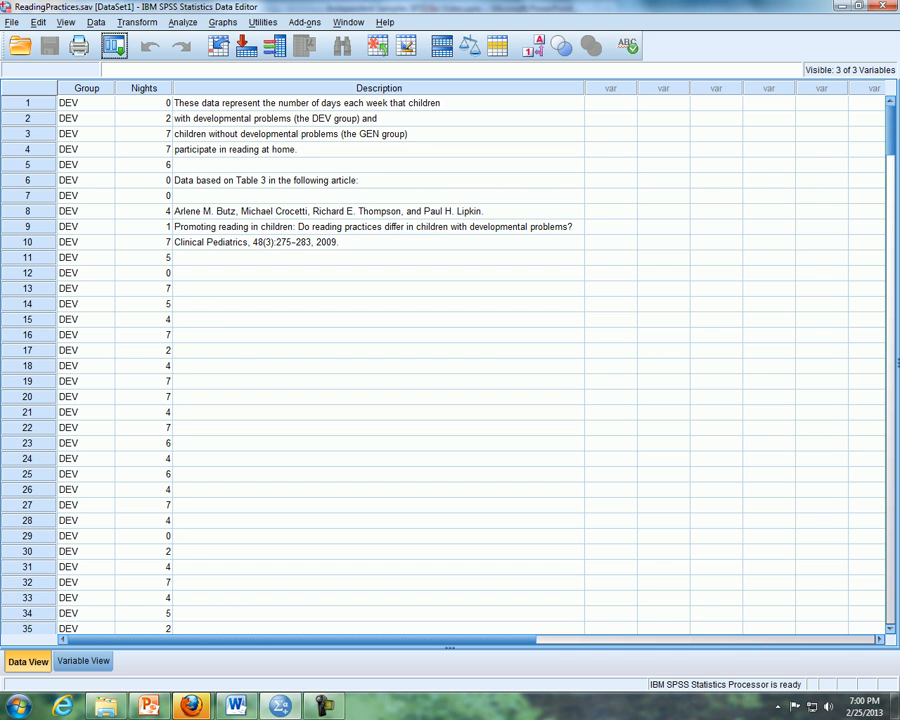
- Look through the reading data, open the legacy Histogram dialog and assign Nights per week read in home as the variable
scroll(440, 365, "down", 20)
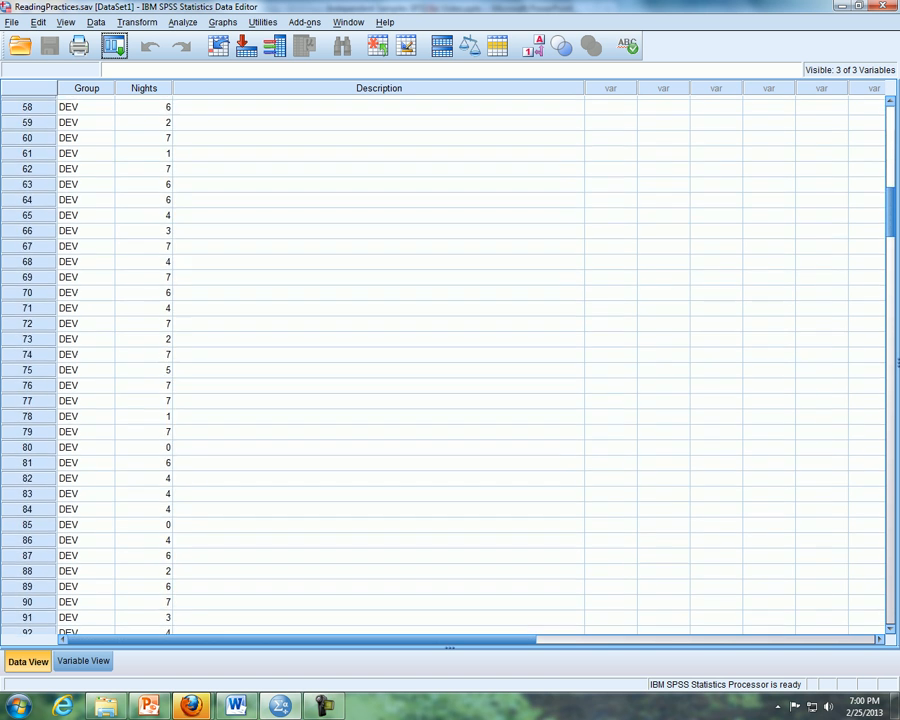
scroll(440, 365, "down", 20)
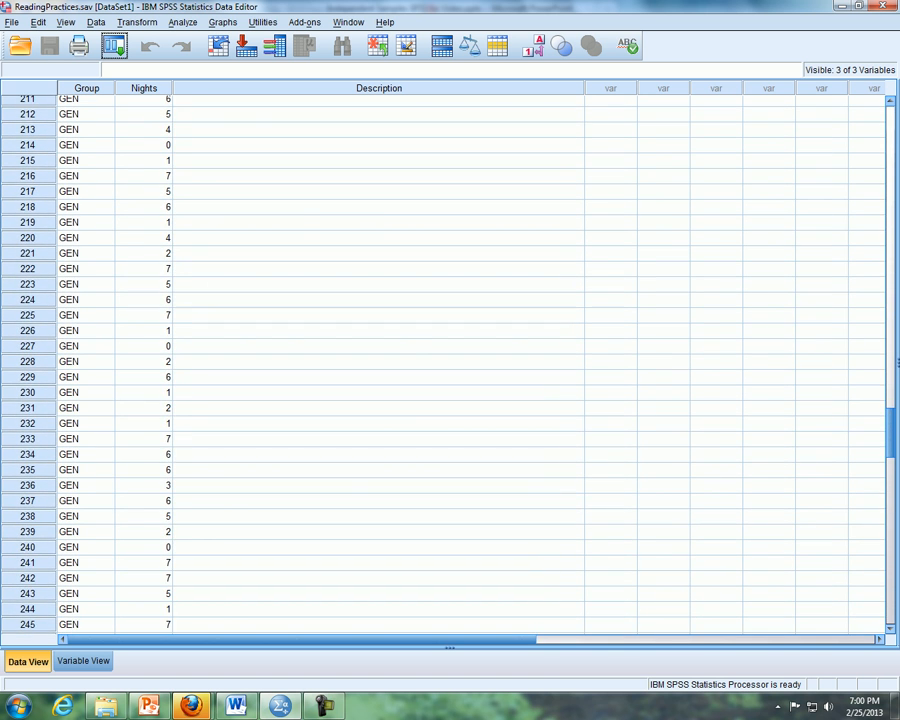
scroll(440, 365, "up", 20)
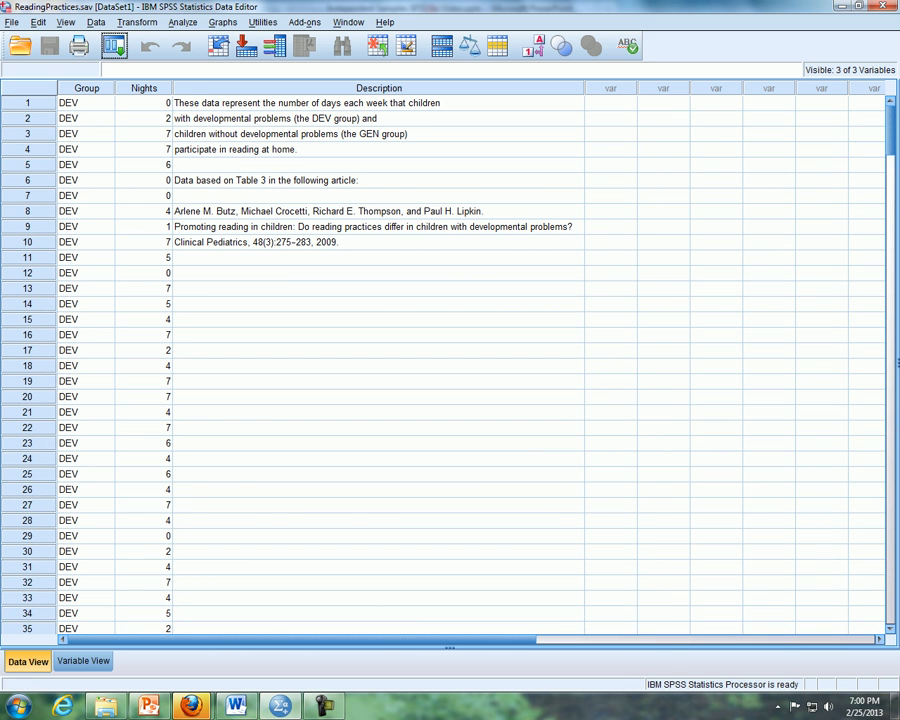
left_click(222, 22)
mouse_move(290, 76)
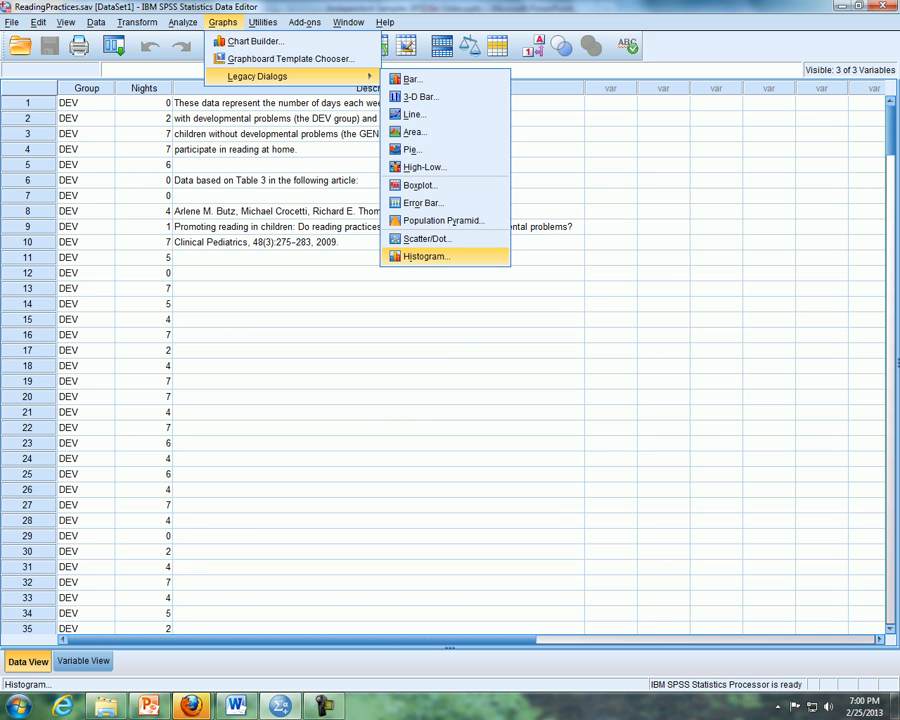
left_click(427, 256)
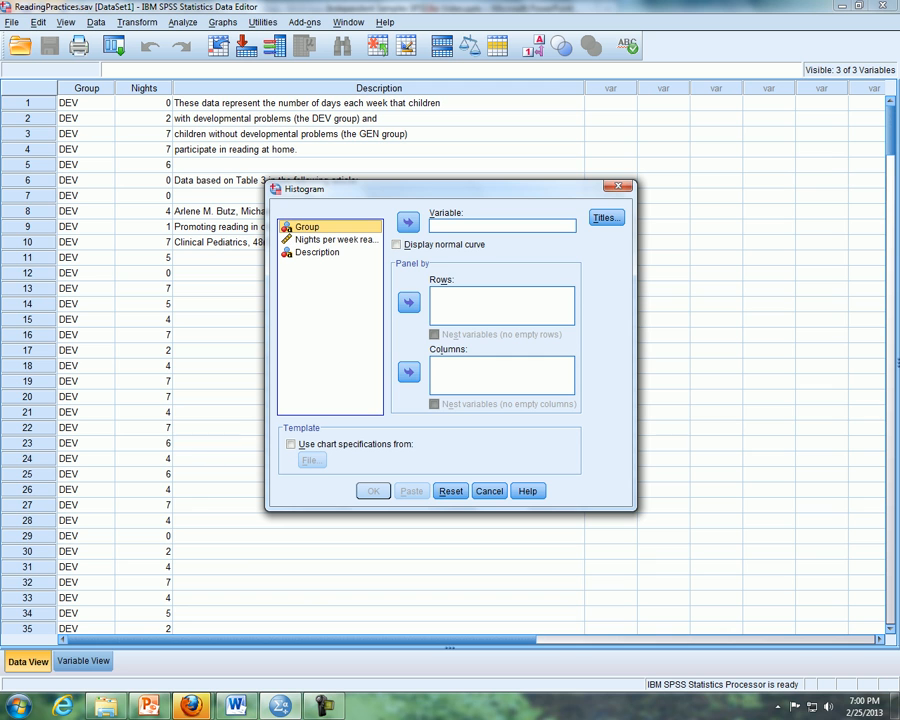
left_click_drag(335, 239, 452, 230)
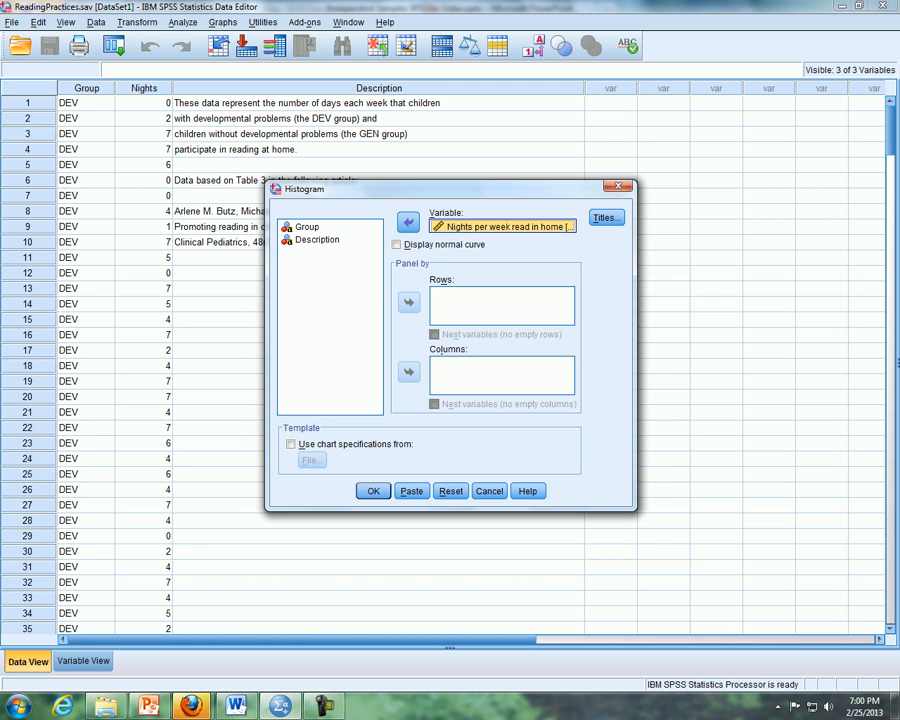
- Panel the histogram by Group in rows and generate the chart
left_click(308, 227)
left_click_drag(308, 227, 456, 306)
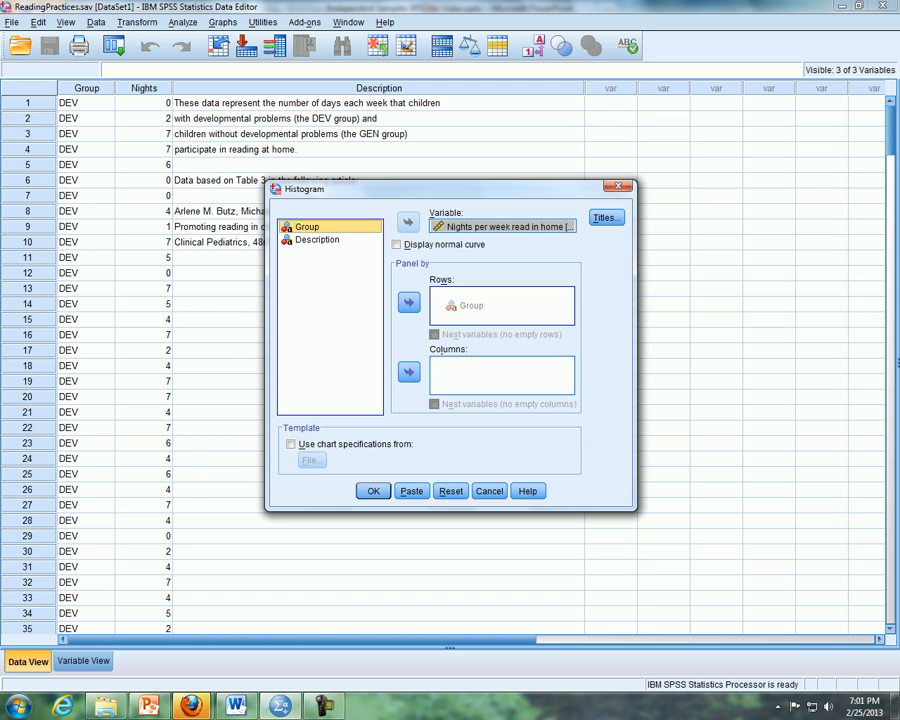
left_click_drag(456, 306, 456, 370)
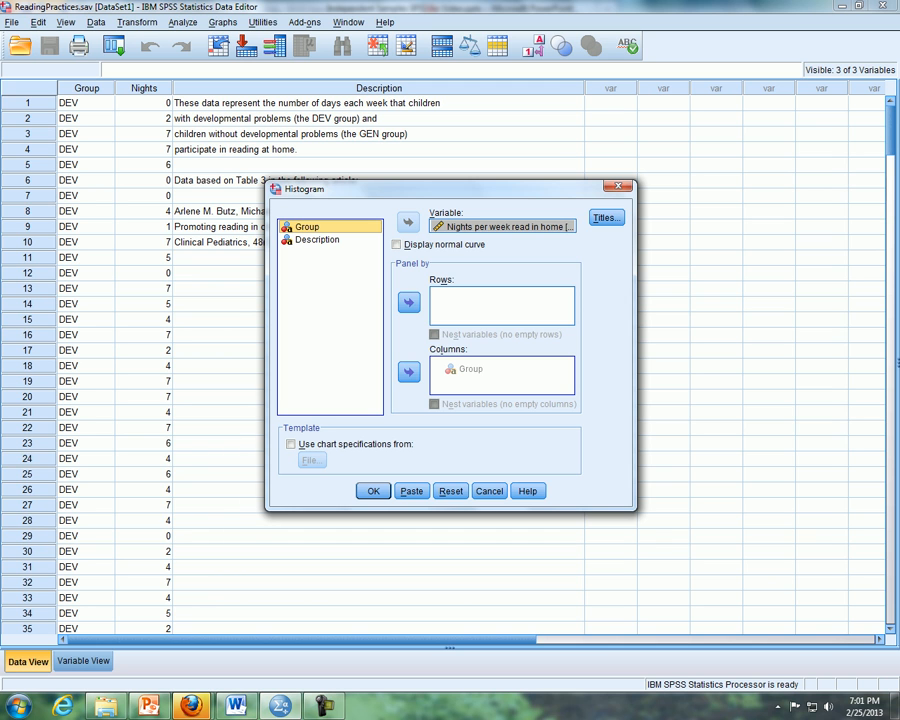
left_click_drag(456, 370, 456, 298)
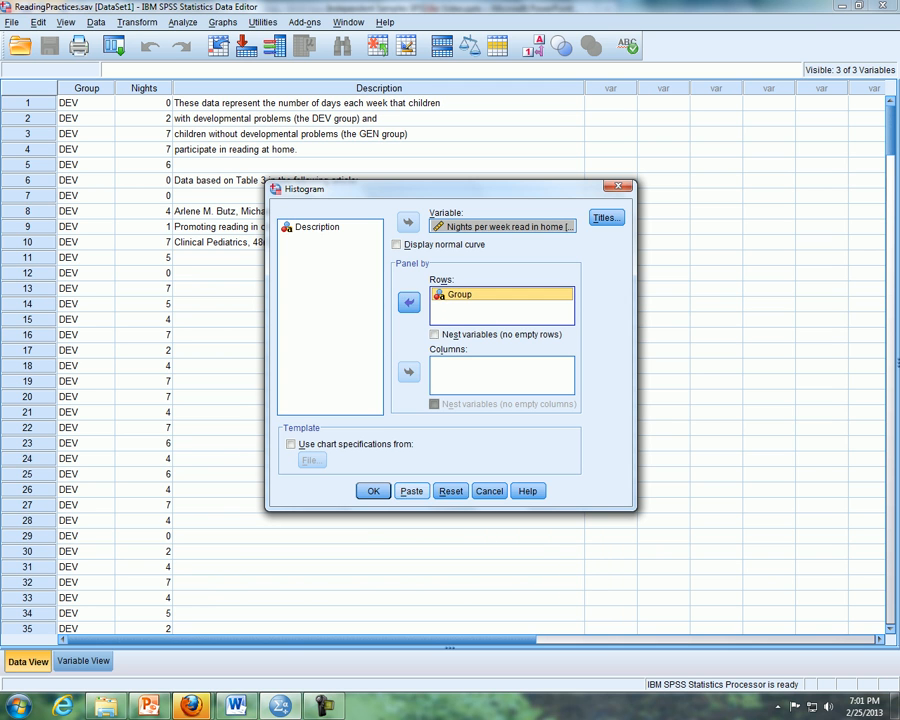
key("Return")
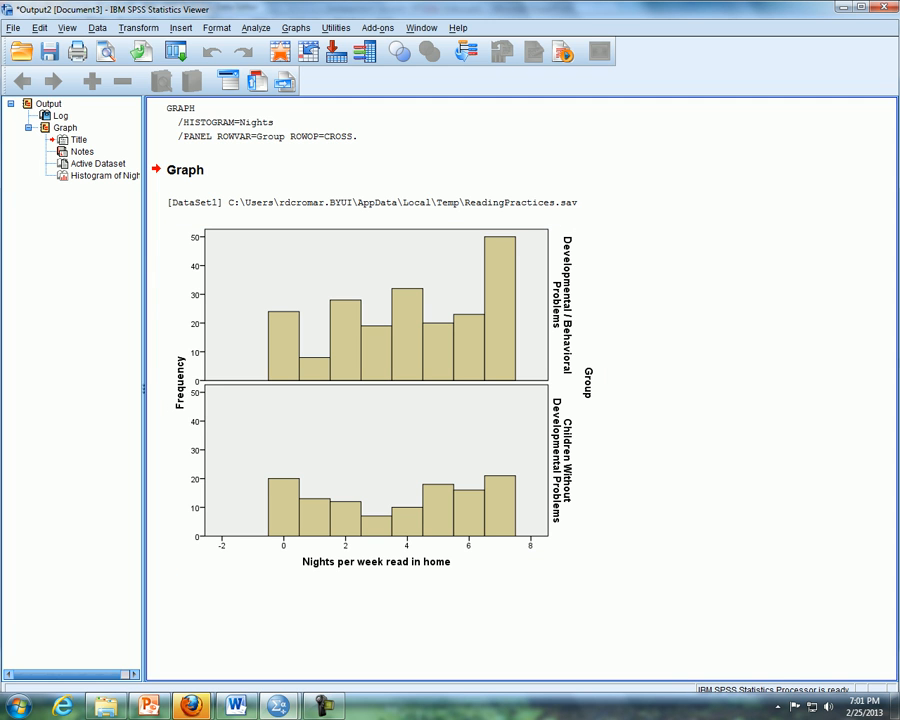
- Switch to PowerPoint to check the slide highlighting Explore, and return to the SPSS output
left_click(149, 706)
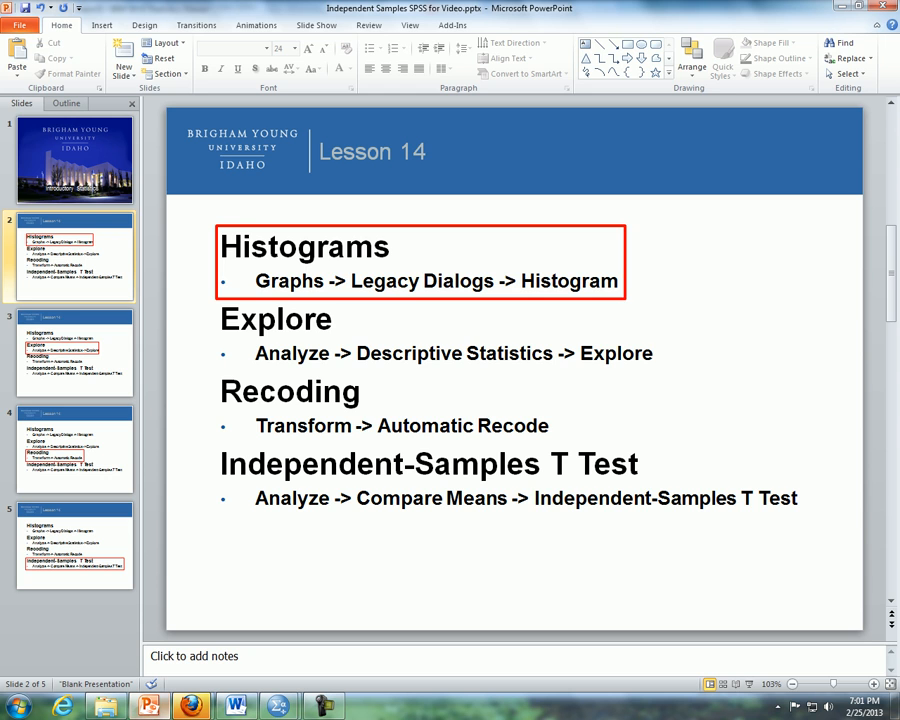
scroll(514, 369, "down", 1)
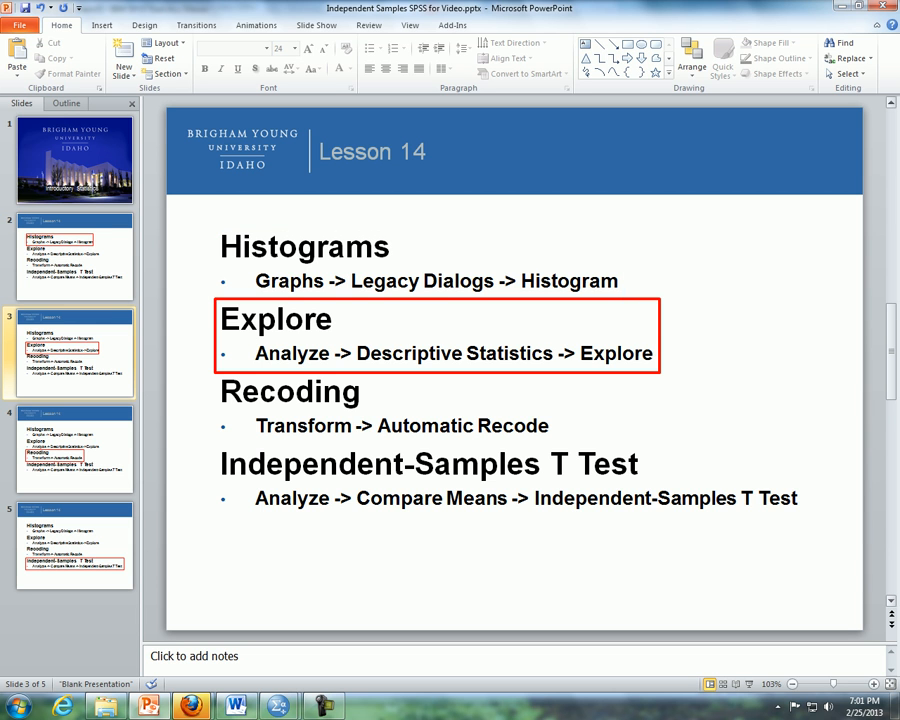
key("alt+Tab")
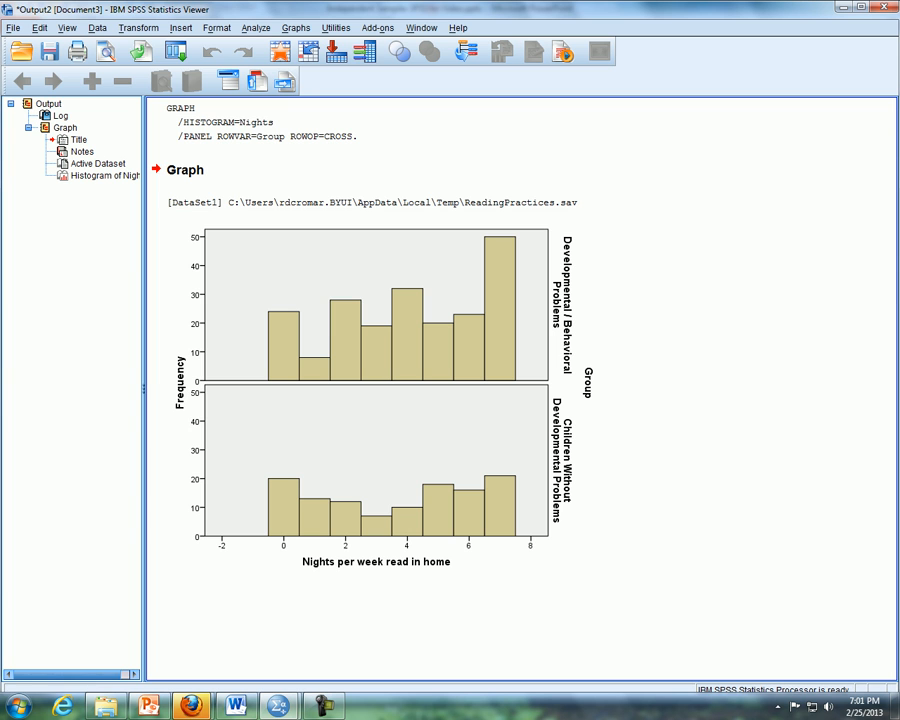
- Set up an Explore analysis with Nights per week read in home as dependent variable and Group as factor
left_click(256, 28)
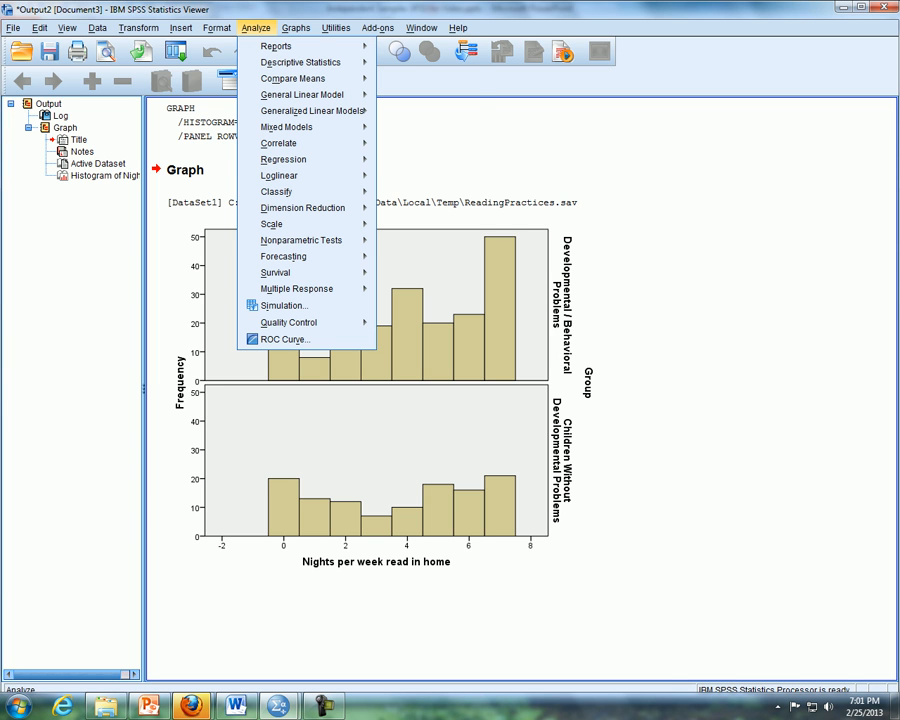
mouse_move(300, 62)
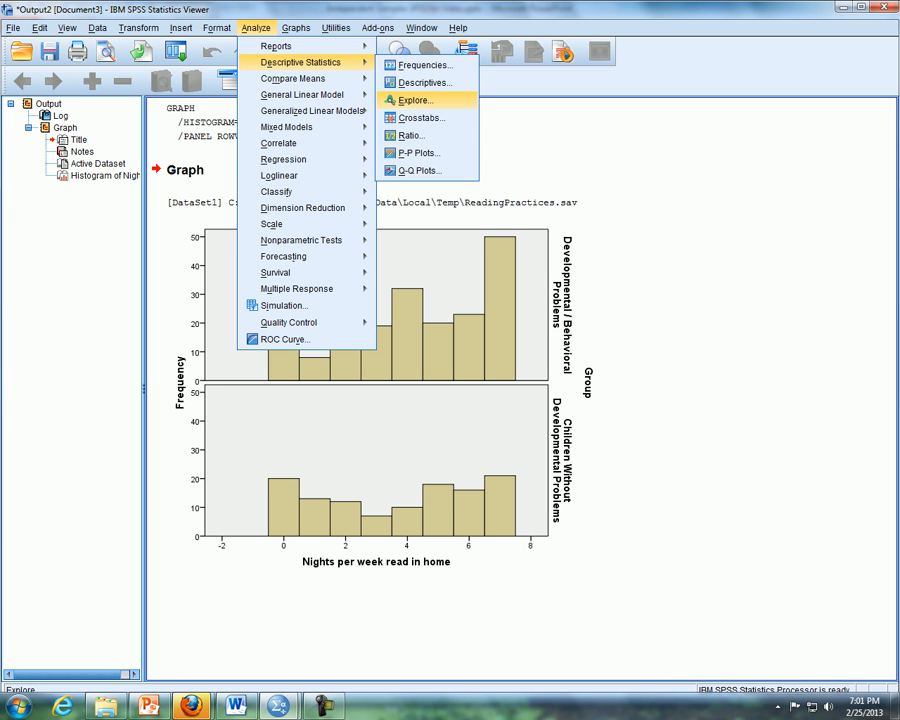
left_click(416, 100)
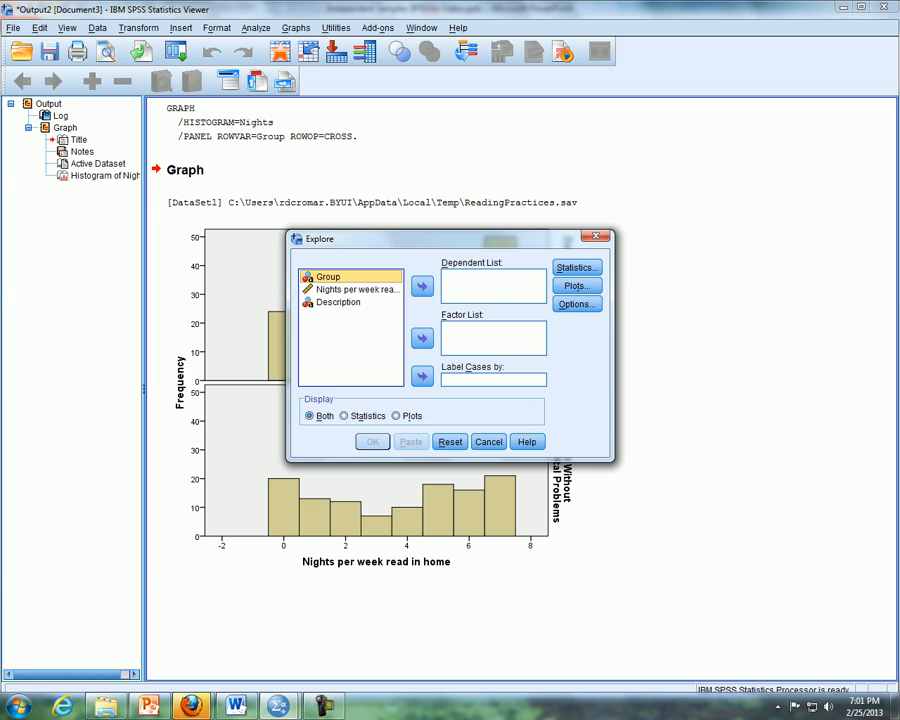
left_click_drag(355, 289, 460, 286)
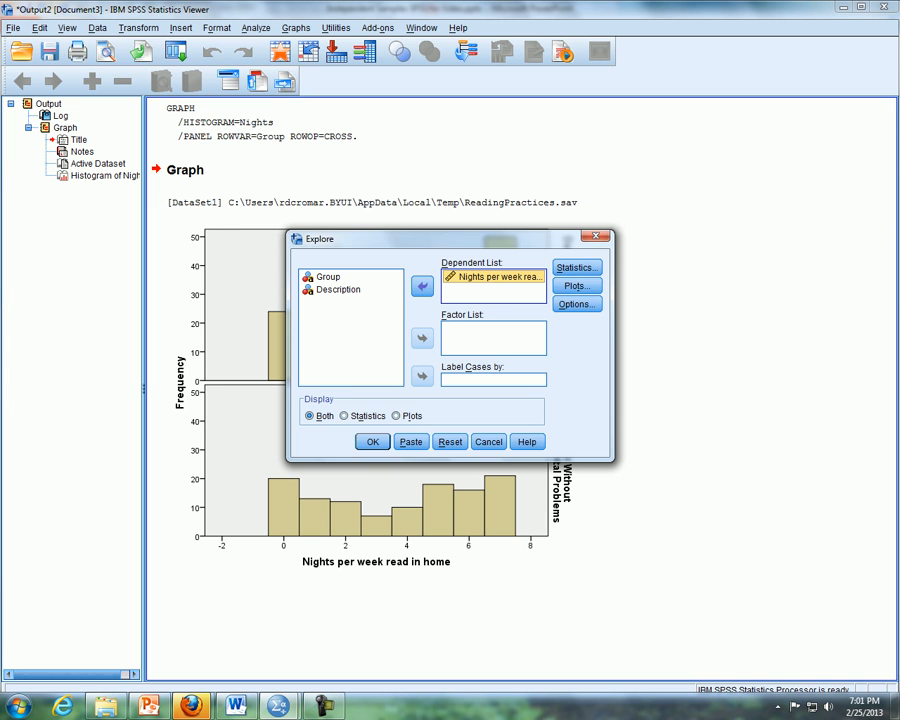
left_click_drag(328, 277, 476, 341)
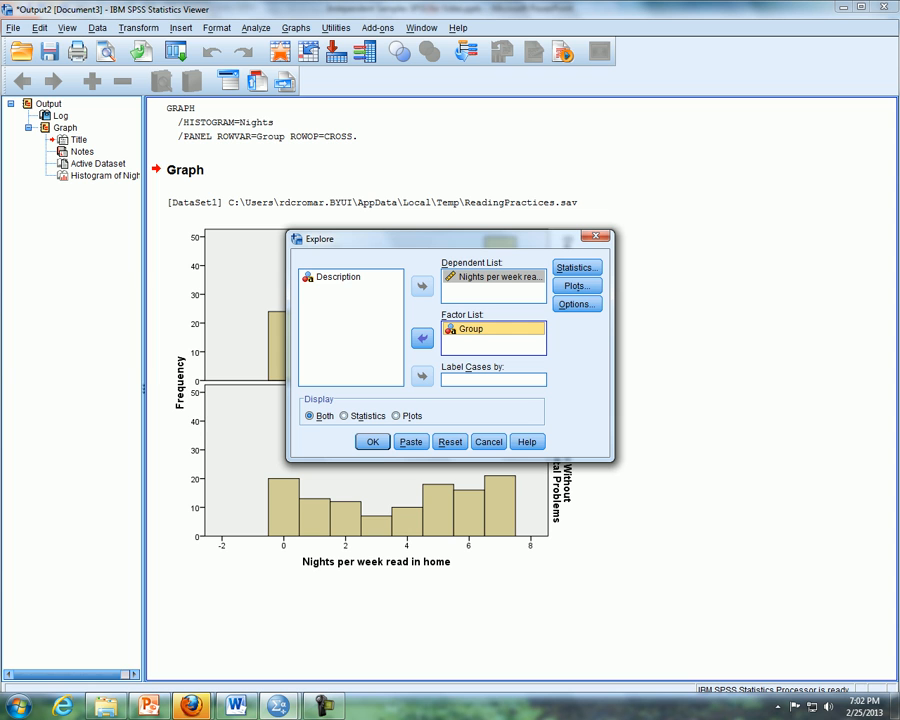
- Add histograms and normality plots with tests to the Explore plots and run the analysis
left_click(576, 286)
left_click(479, 293)
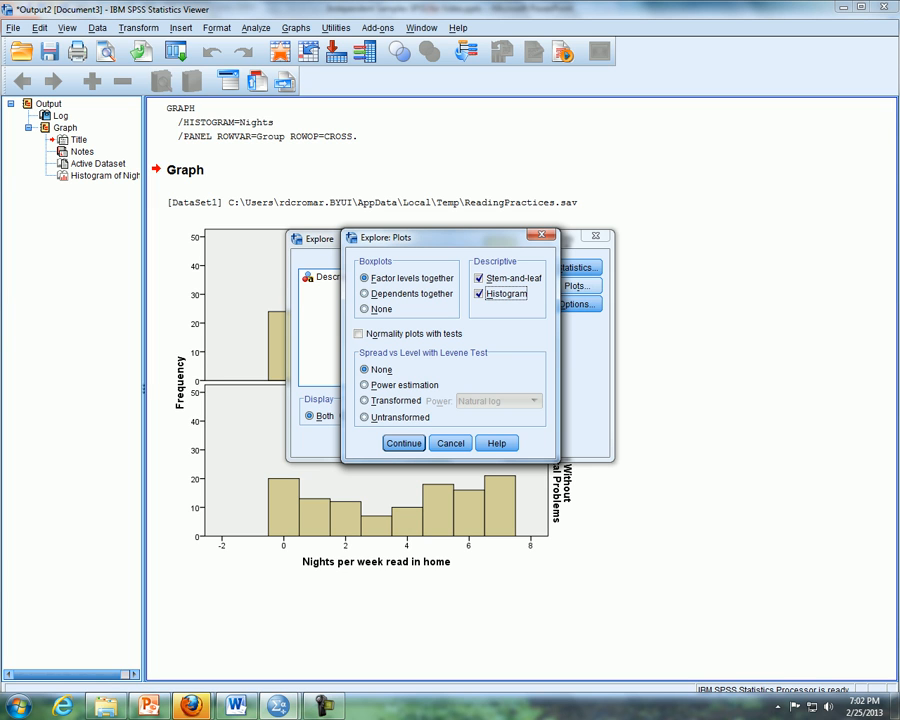
left_click(359, 333)
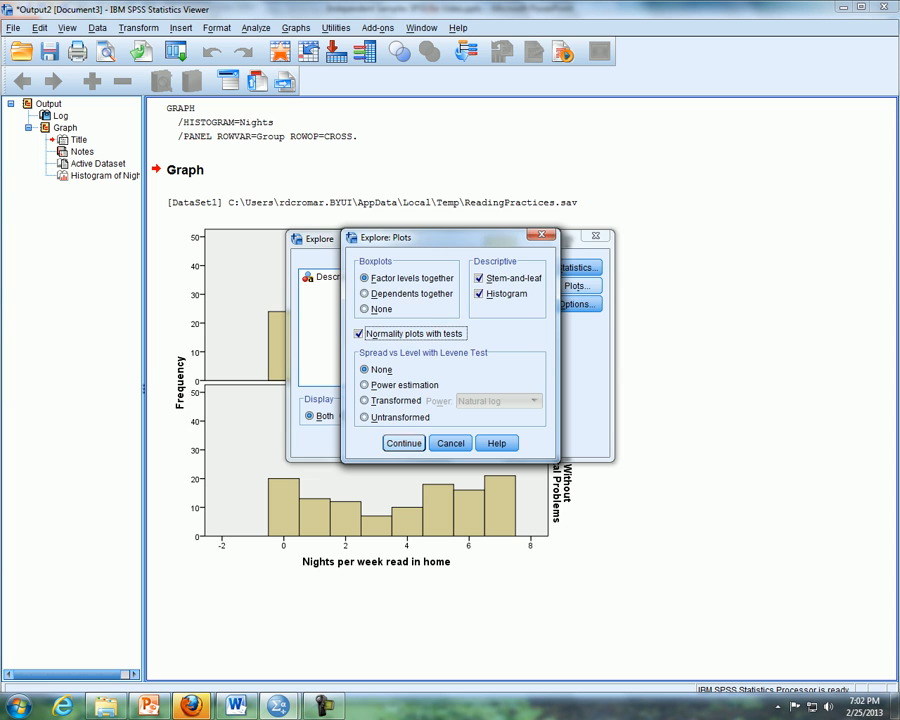
left_click(404, 443)
left_click(373, 442)
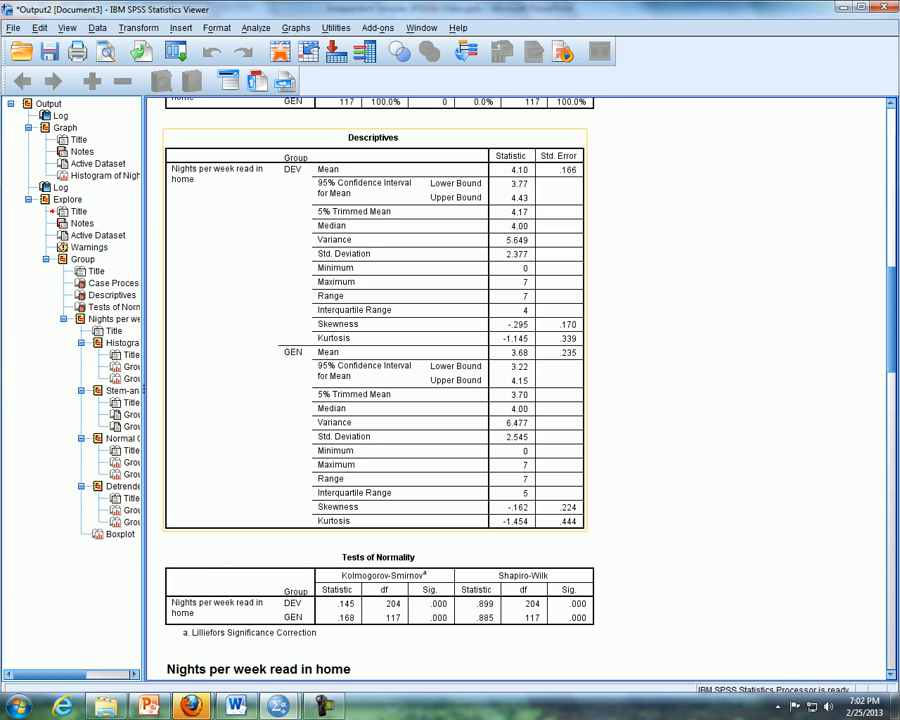
- Examine the normality tests and the histograms of nights read for the DEV and GEN groups
scroll(375, 430, "down", 6)
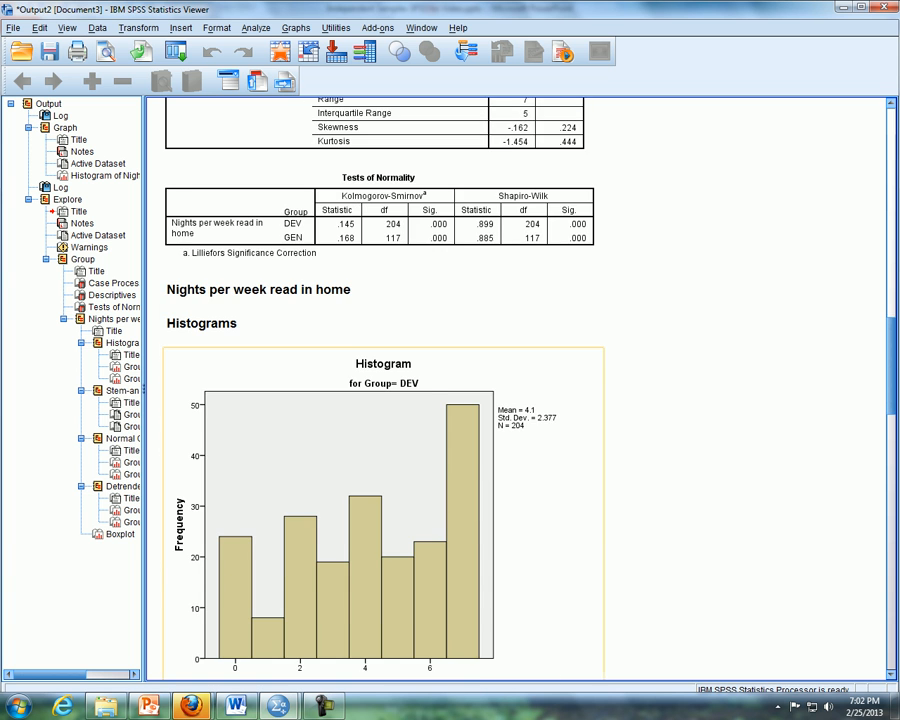
scroll(375, 430, "down", 4)
scroll(375, 430, "down", 4)
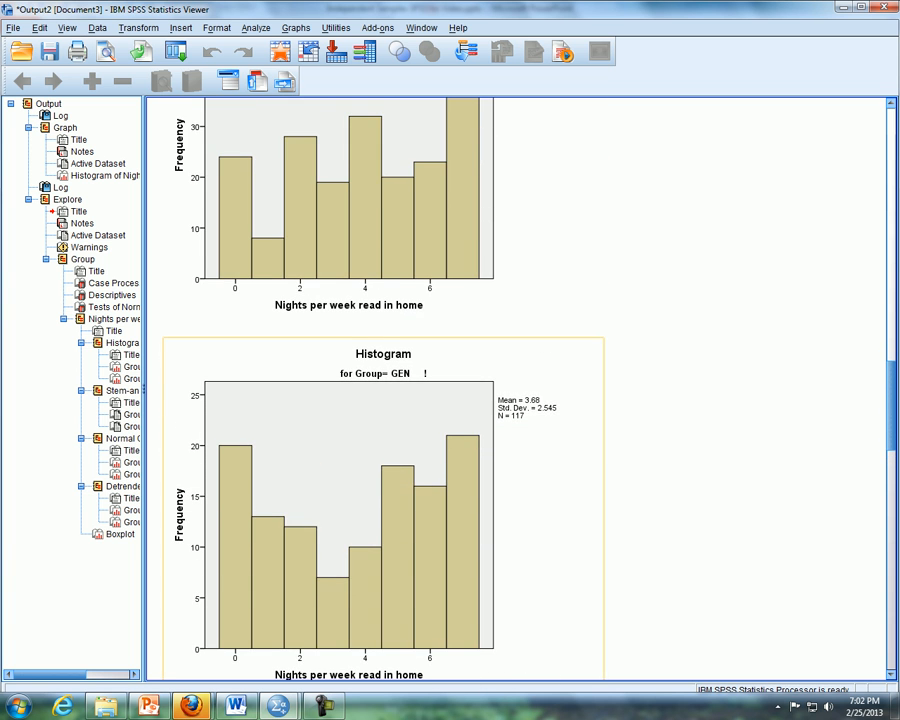
scroll(420, 320, "up", 1)
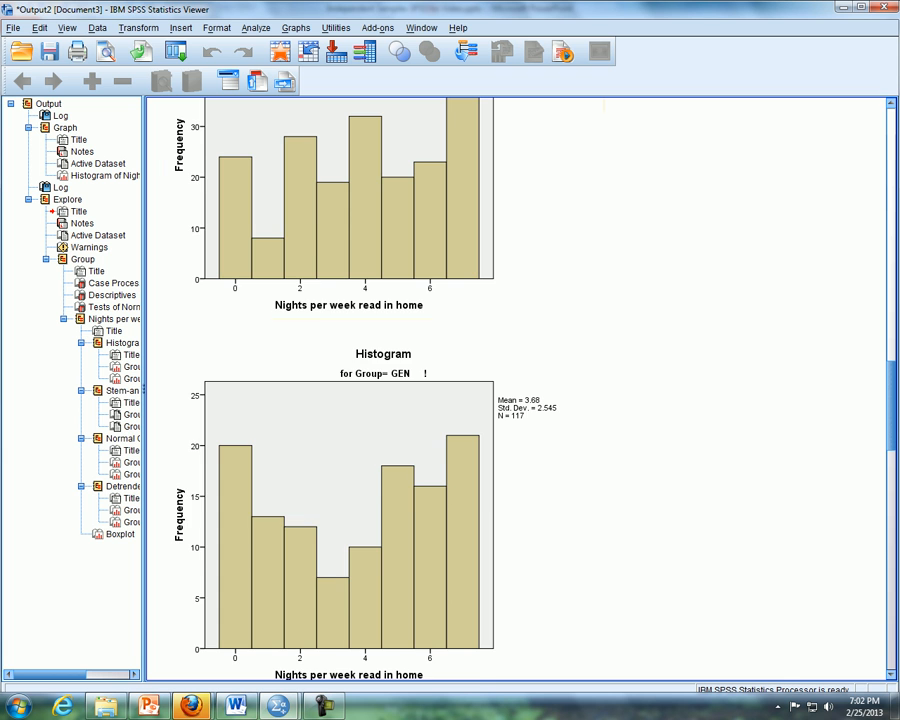
scroll(420, 320, "up", 3)
scroll(517, 390, "up", 4)
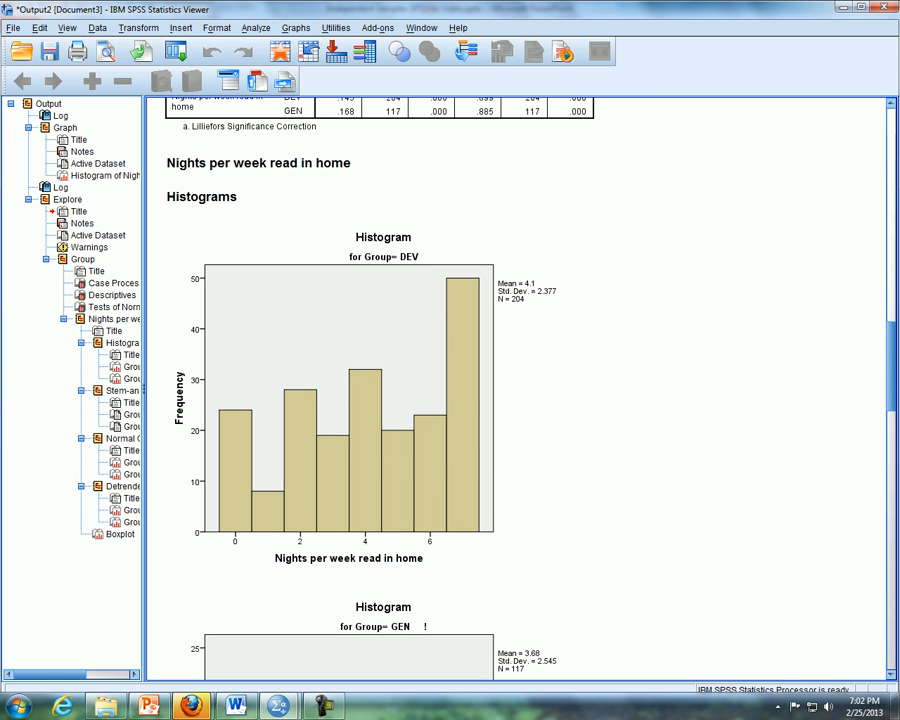
scroll(517, 390, "up", 1)
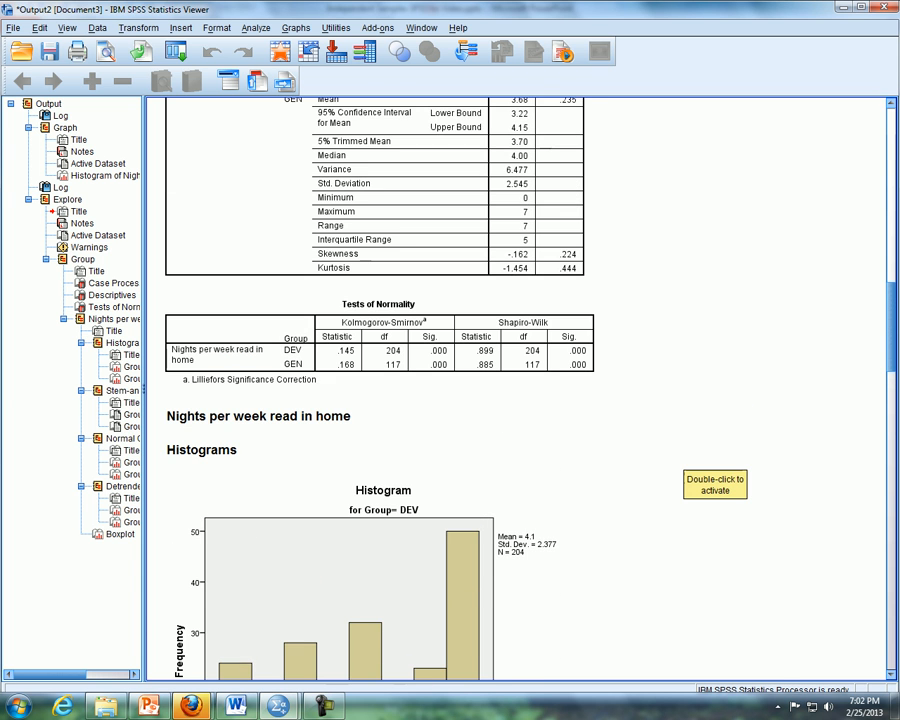
scroll(517, 390, "down", 2)
scroll(517, 390, "down", 5)
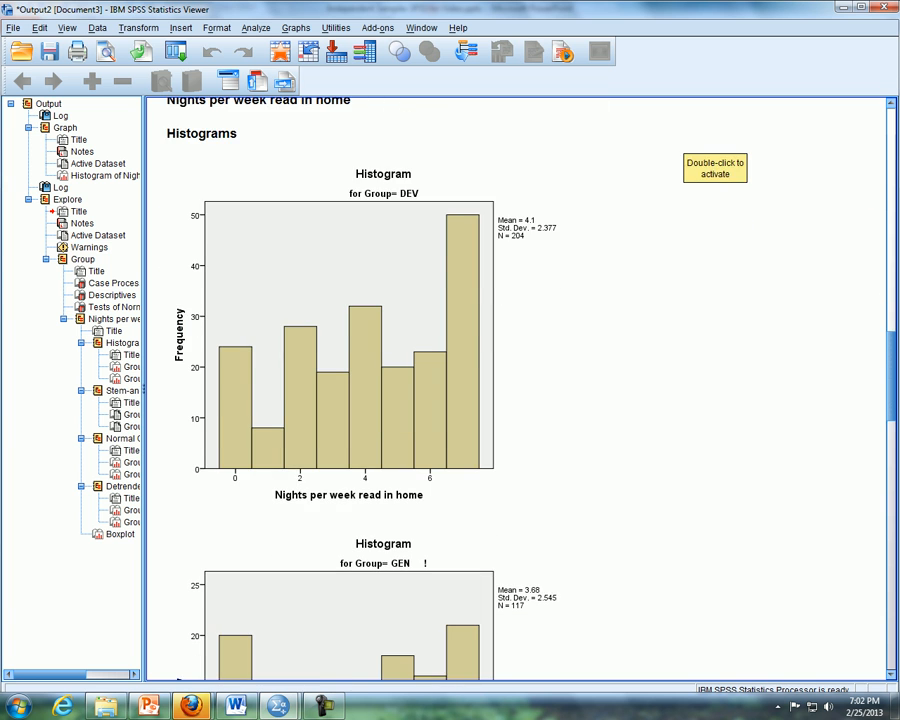
- Review the stem-and-leaf plots, normal and detrended Q-Q plots, and the side-by-side boxplots of both groups
scroll(517, 390, "down", 2)
scroll(517, 390, "down", 5)
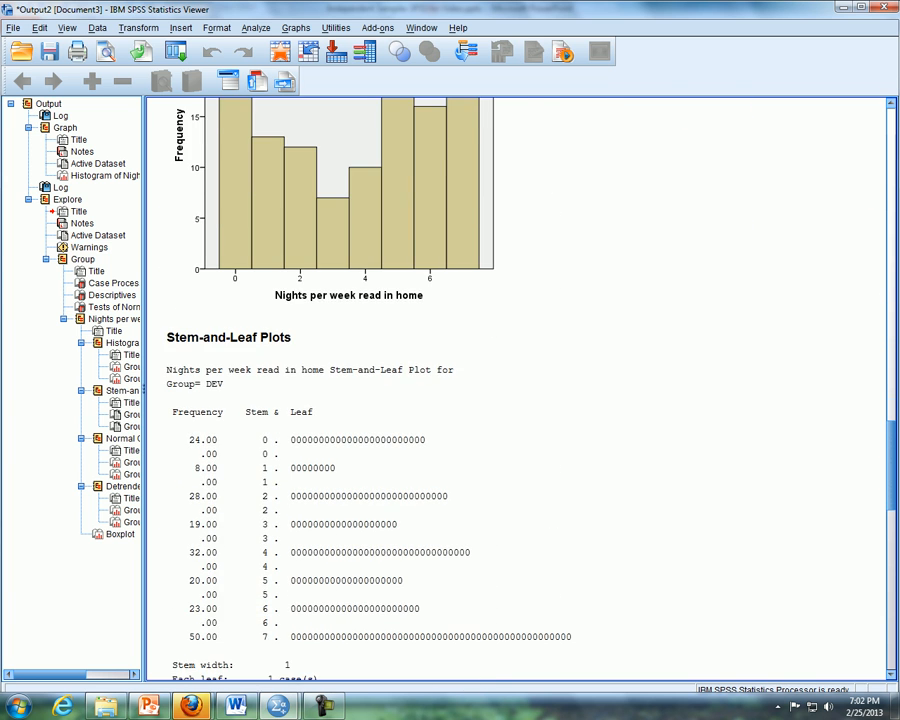
scroll(517, 390, "down", 8)
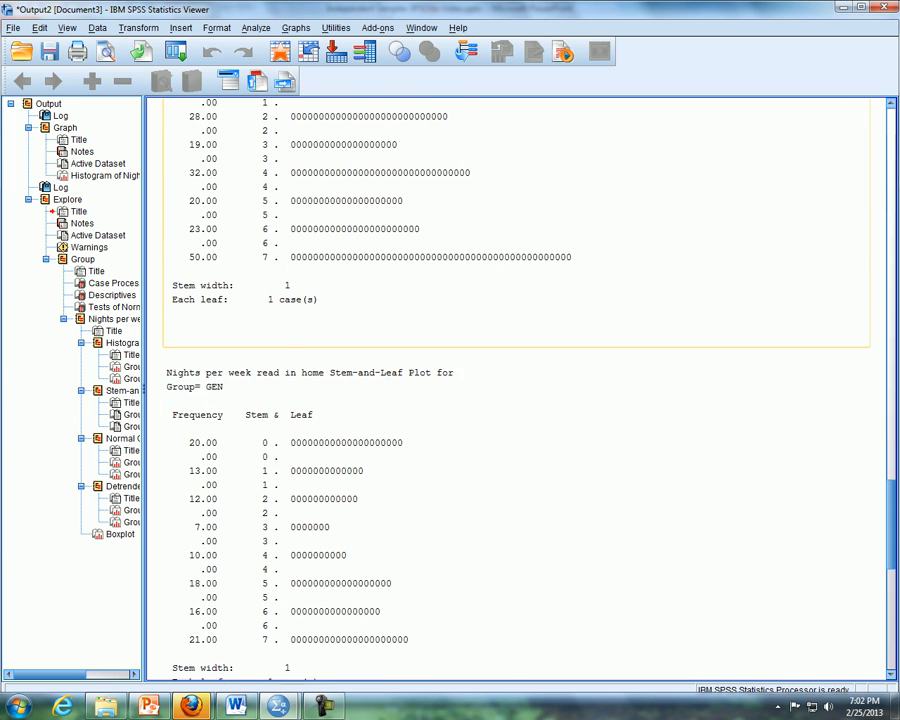
scroll(517, 390, "down", 6)
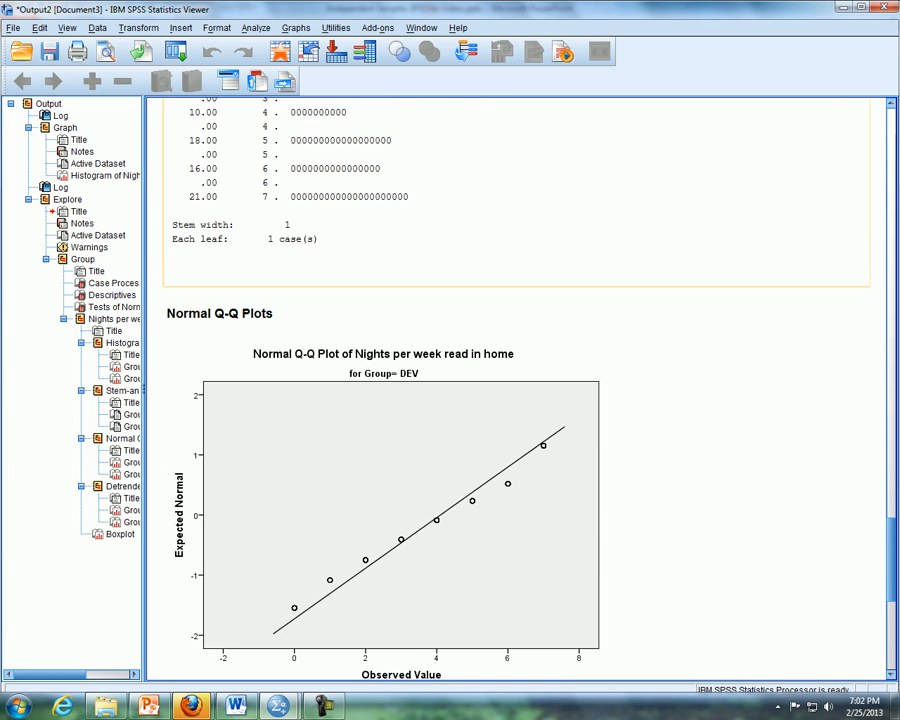
scroll(517, 390, "down", 1)
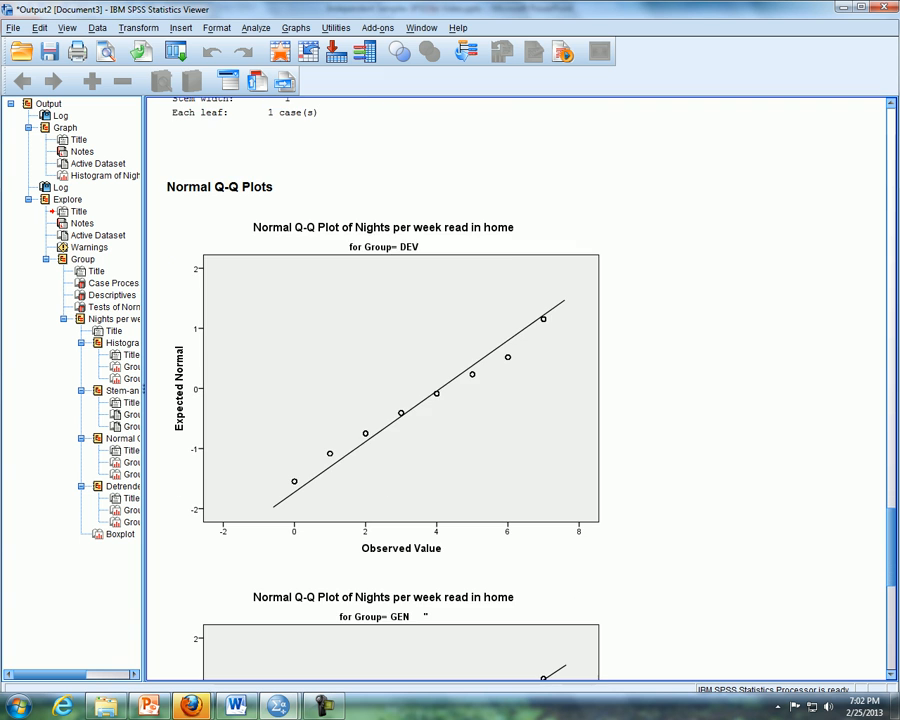
scroll(517, 390, "down", 5)
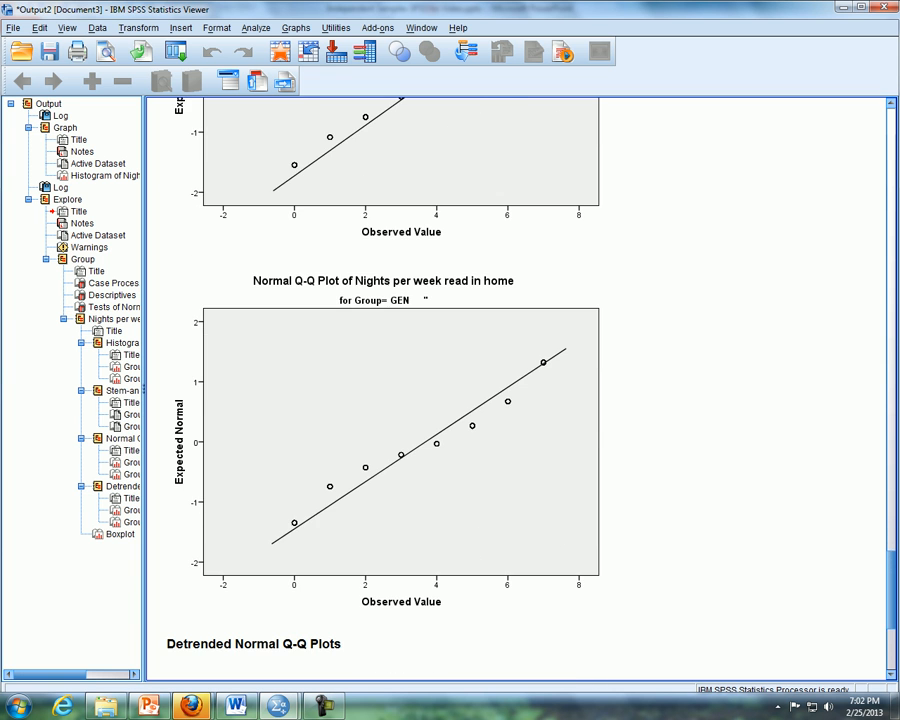
scroll(517, 390, "down", 9)
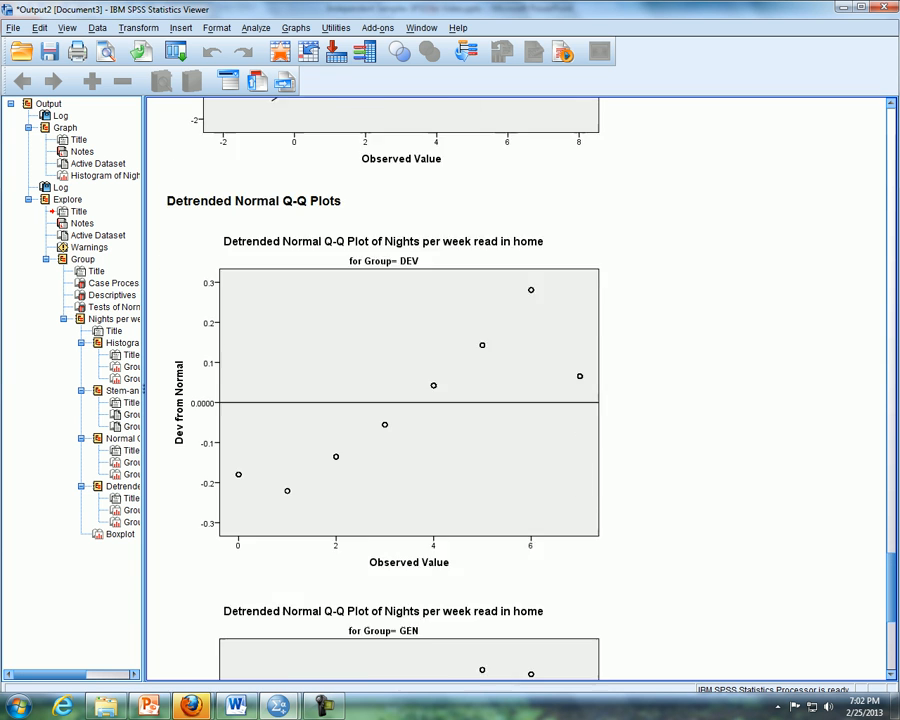
scroll(517, 390, "down", 8)
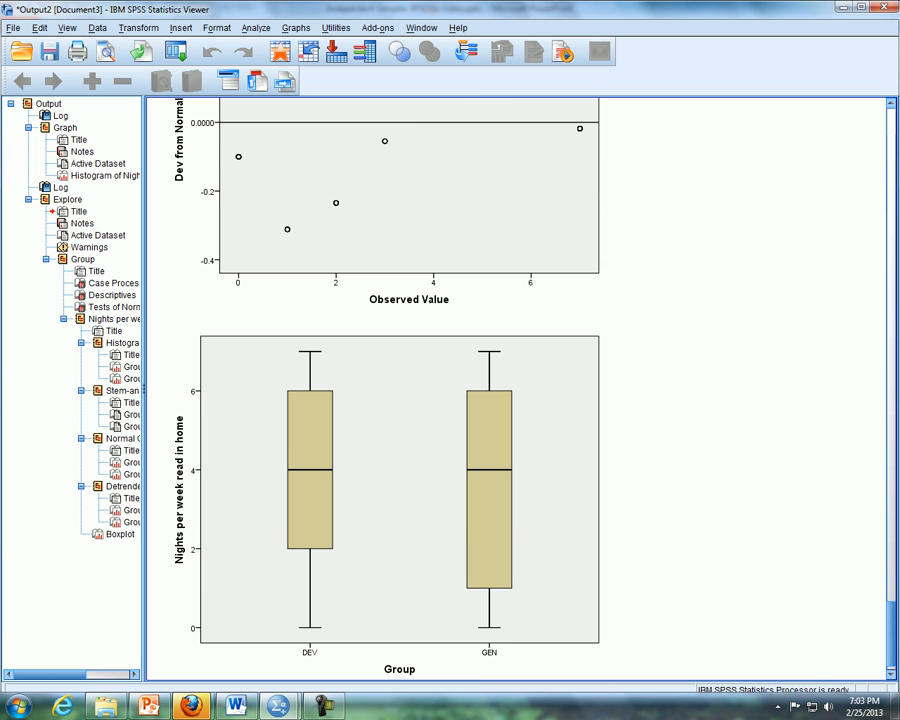
- Switch to PowerPoint and show the slide highlighting Recoding with Automatic Recode
key("alt+Tab")
key("Down")
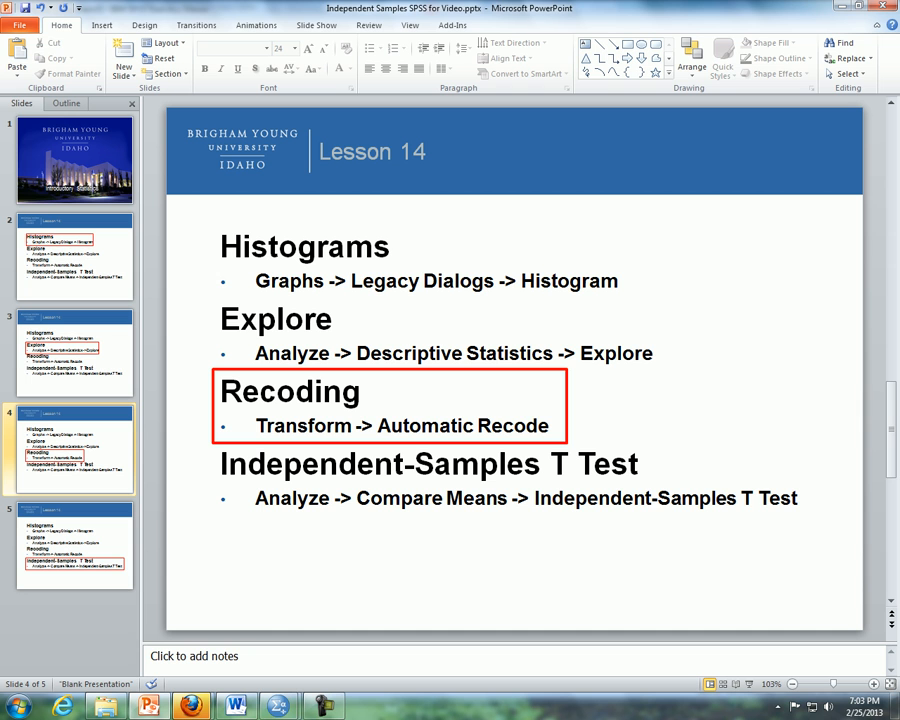
- Switch to the SPSS Data Editor and check the variable definitions and data of ReadingPractices.sav against the recoding slide
mouse_move(278, 706)
left_click(204, 615)
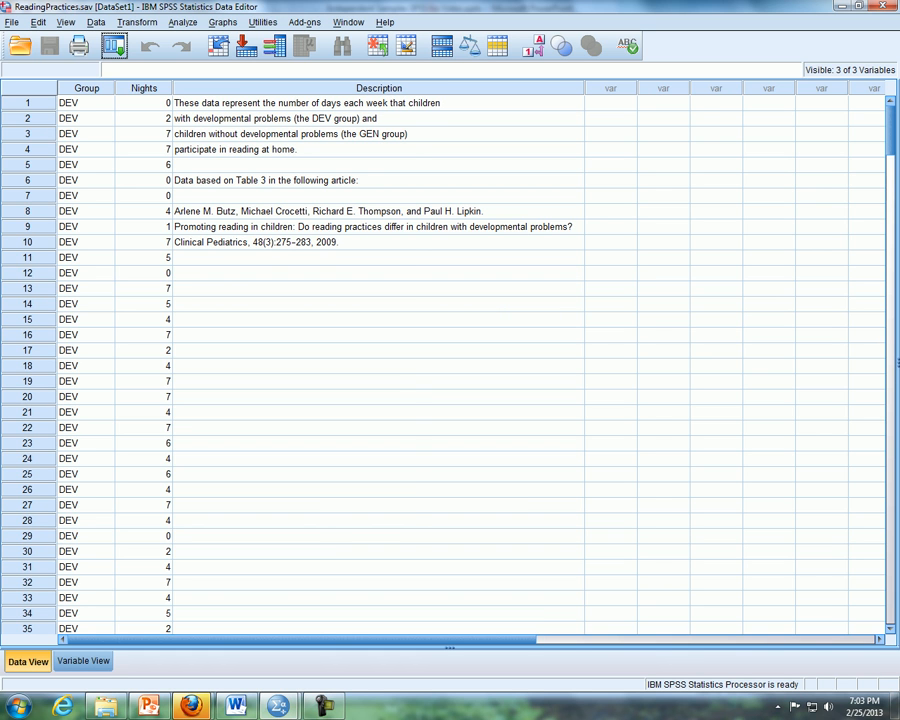
left_click(83, 661)
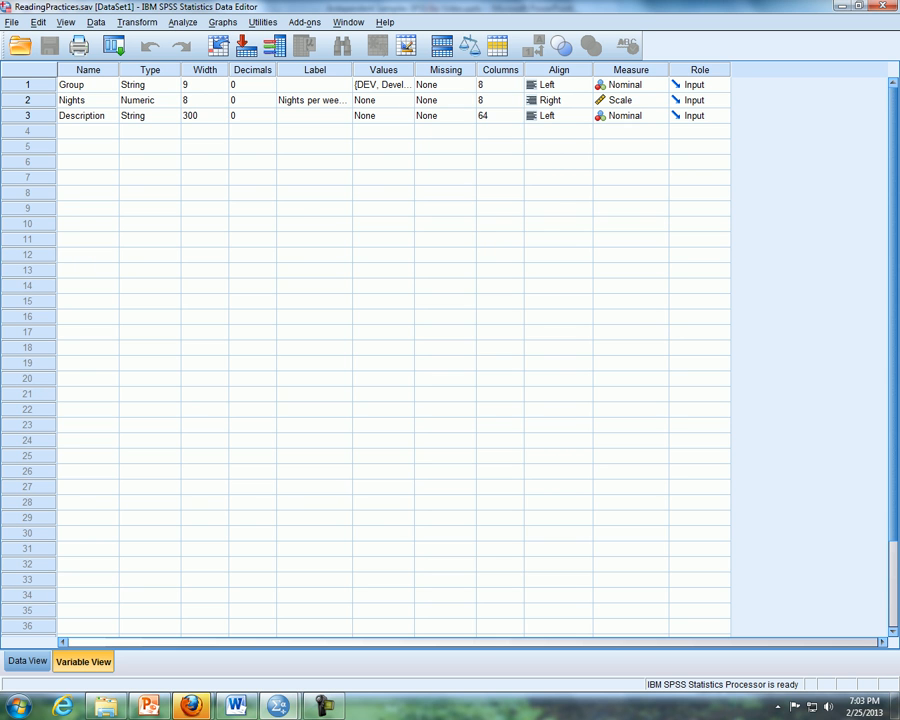
left_click(27, 661)
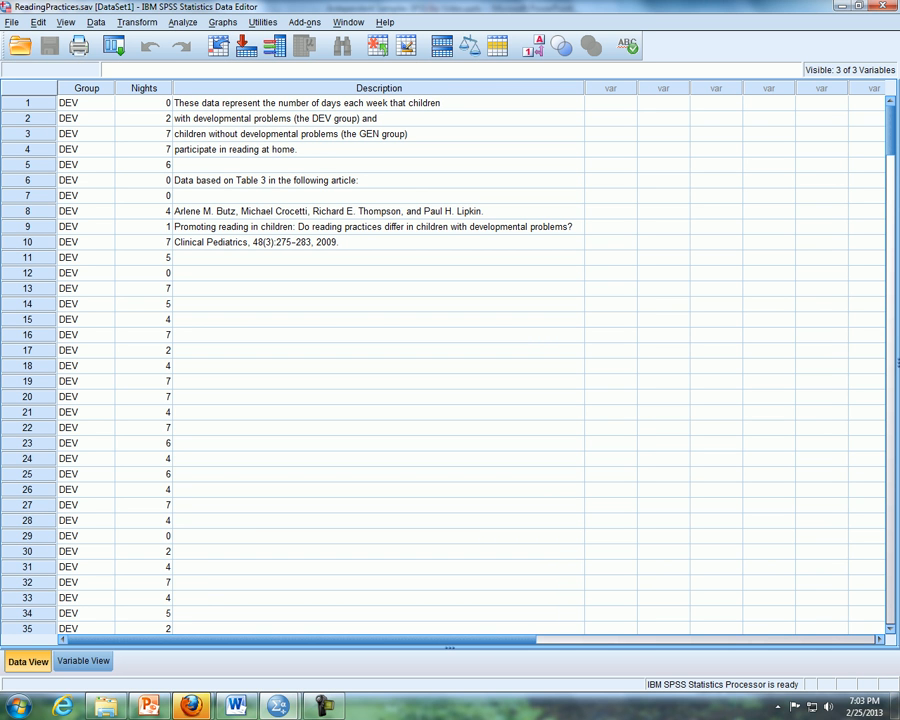
key("alt+Tab")
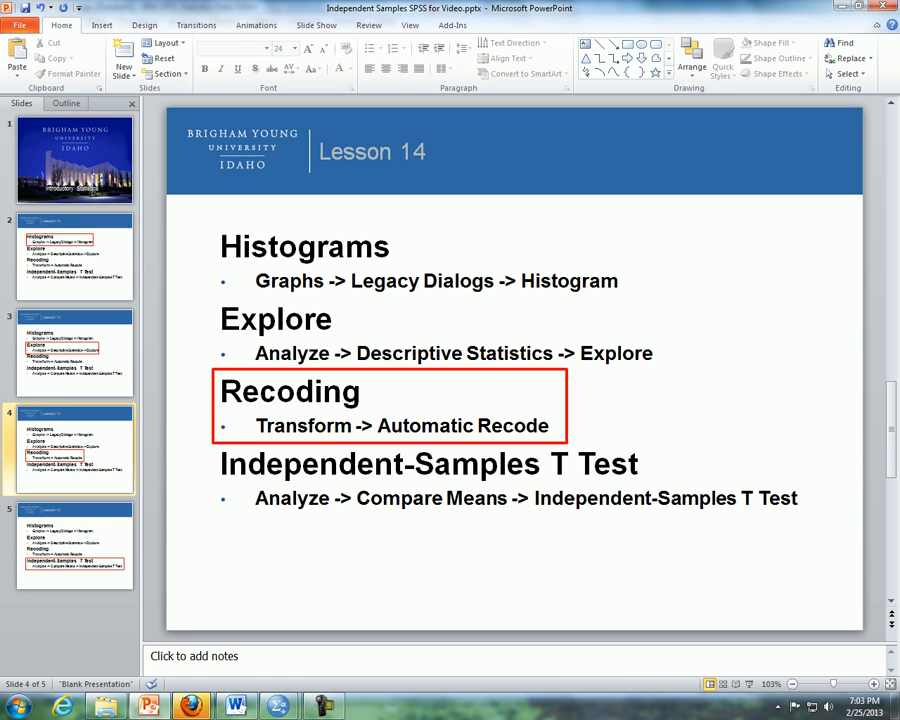
key("alt+Tab")
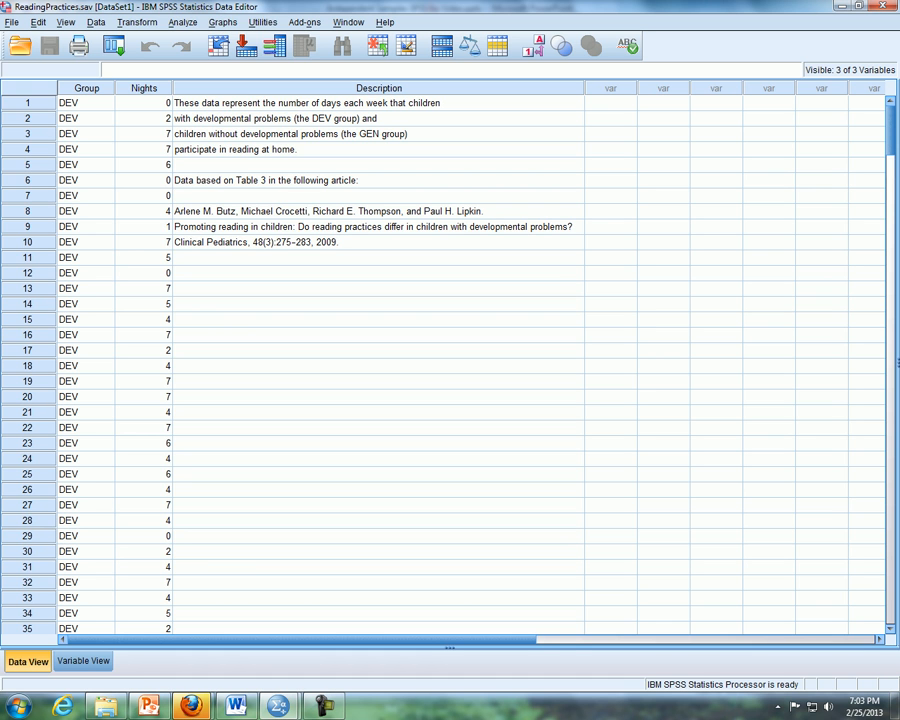
- Automatically recode the Group variable into a new variable named GroupRecode, starting from the lowest value
left_click(137, 22)
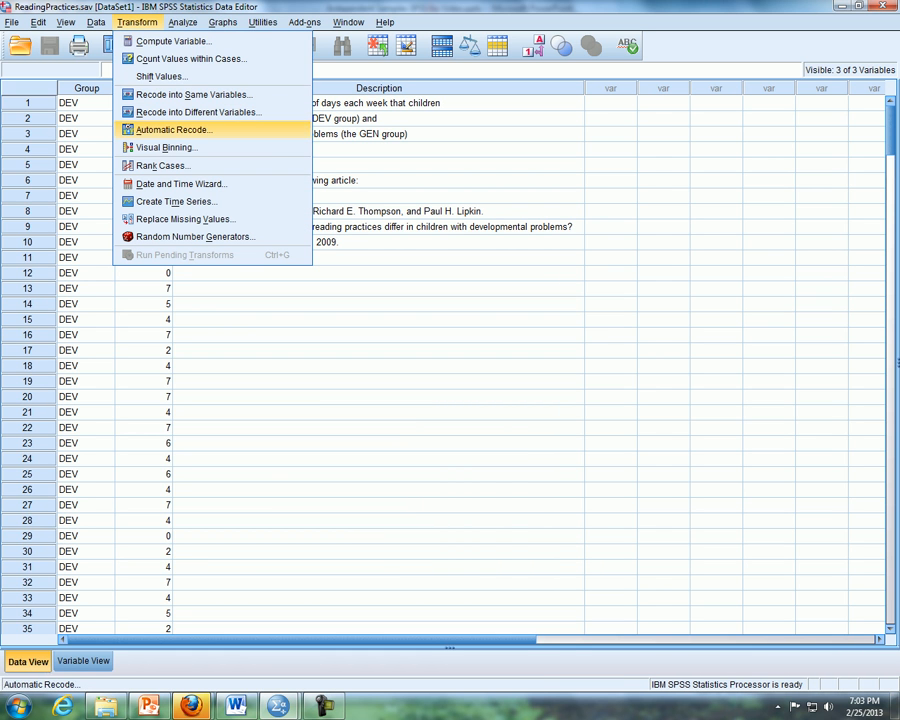
key("Return")
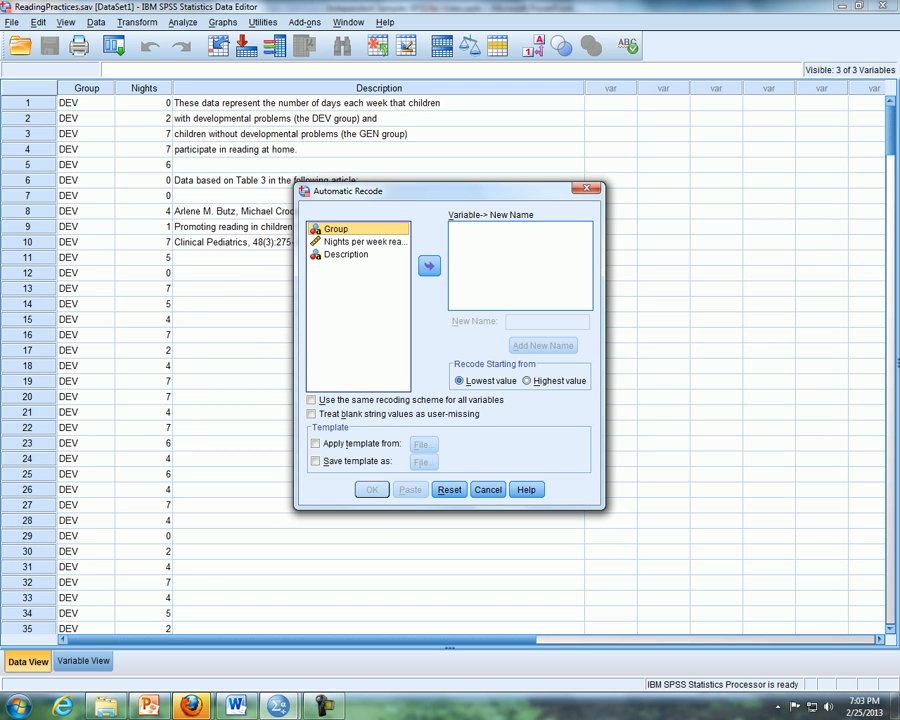
left_click_drag(336, 229, 500, 270)
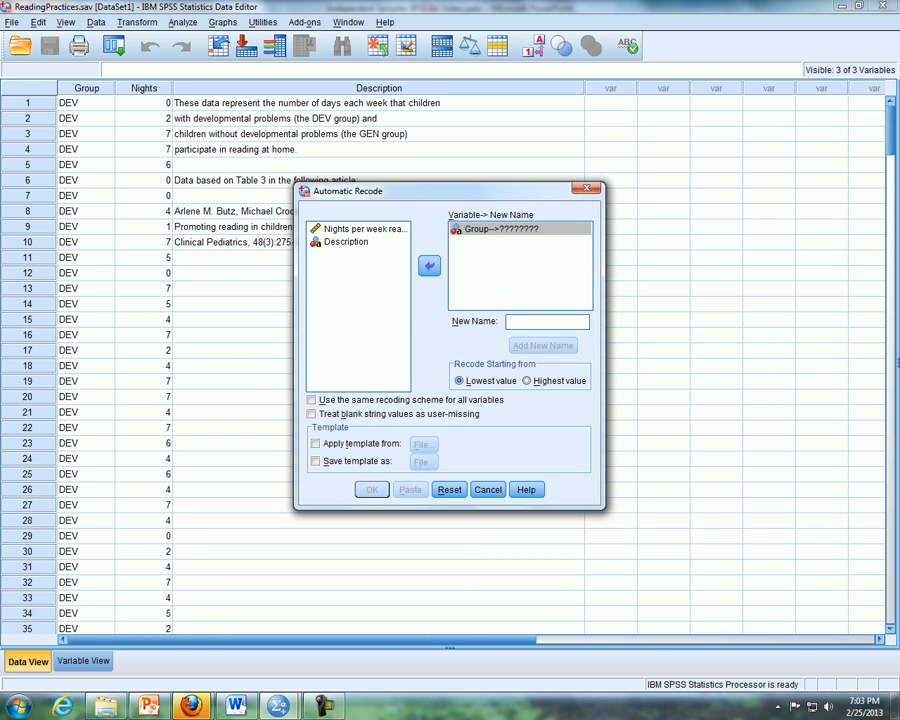
type("G")
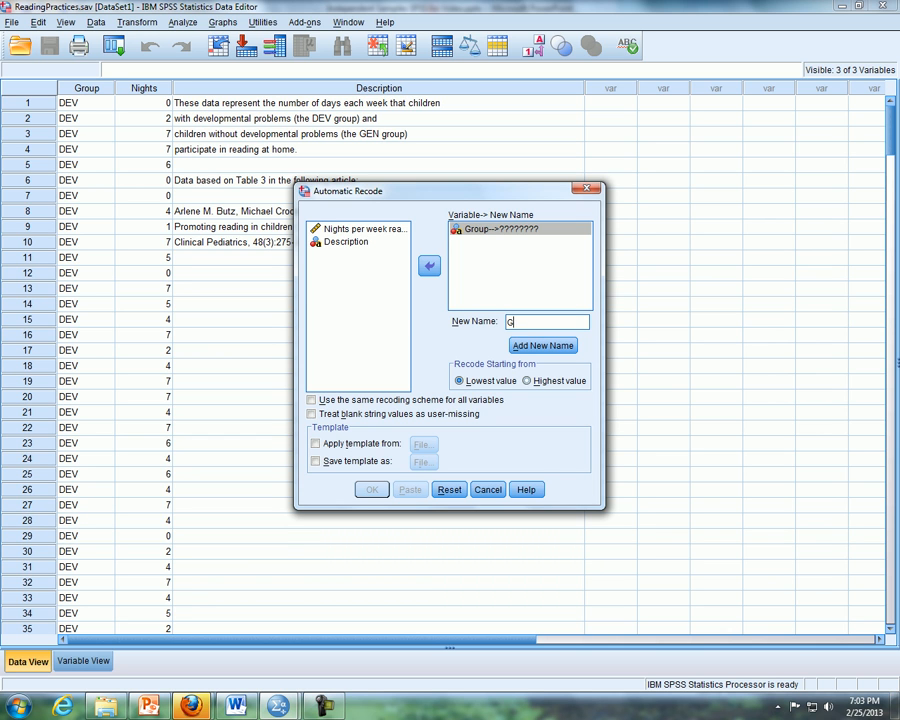
type("roupR")
type("ode")
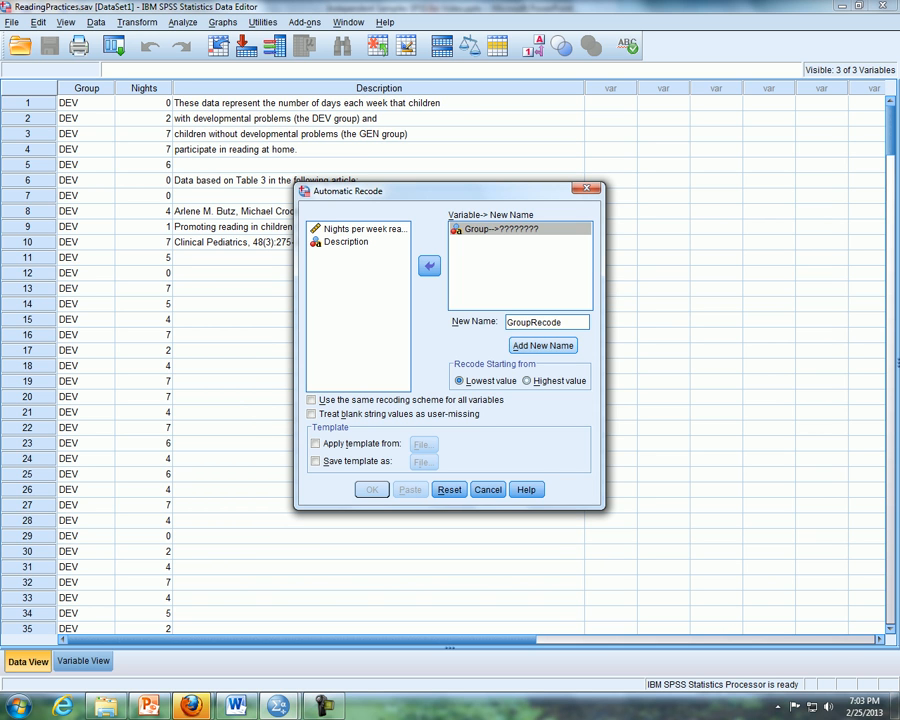
left_click(543, 346)
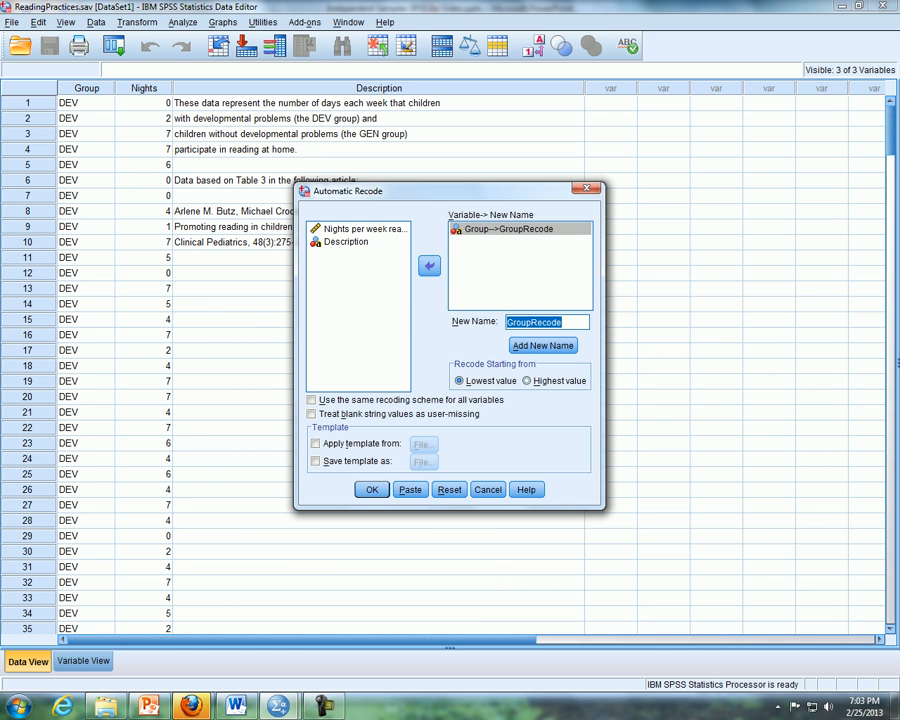
left_click(371, 489)
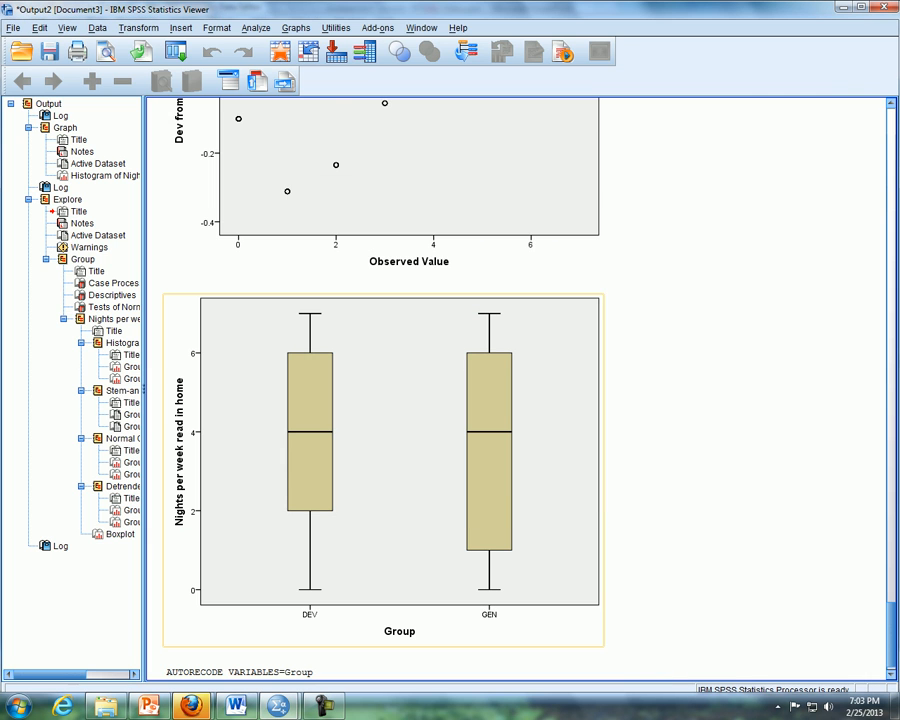
- Review the GroupRecode values in the Data Editor and check back with the PowerPoint lesson slide
key("alt+Tab")
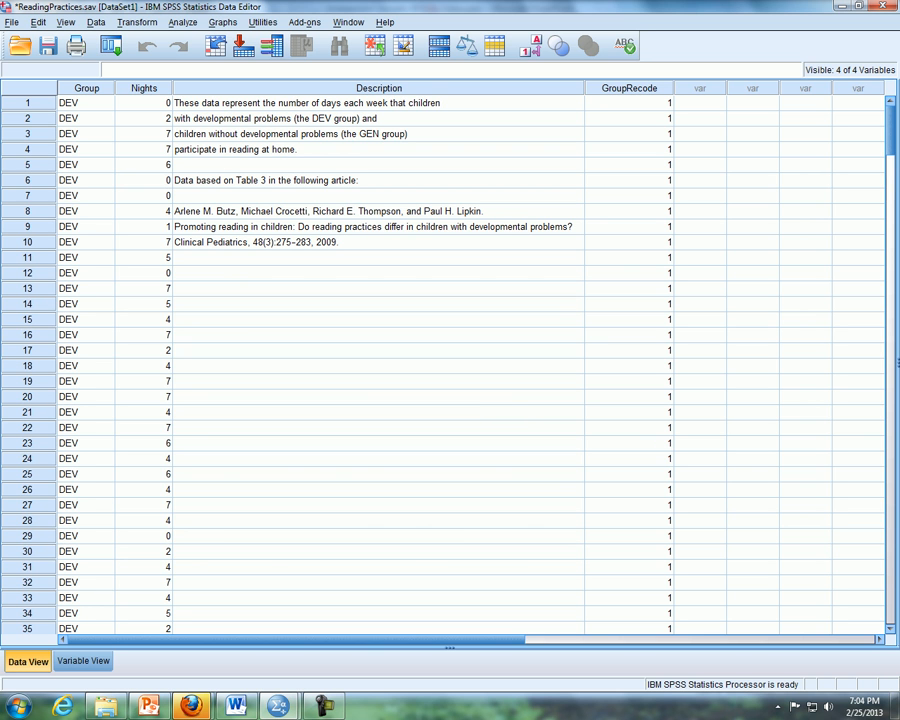
mouse_move(890, 131)
left_mouse_down()
mouse_move(890, 577)
mouse_move(890, 120)
left_mouse_up()
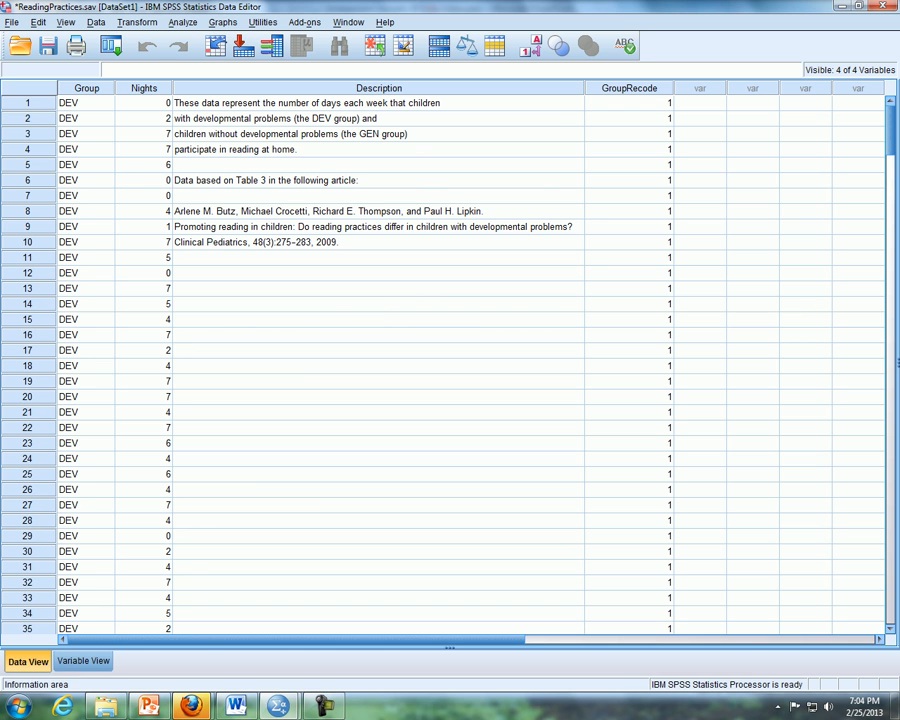
key("alt+Tab")
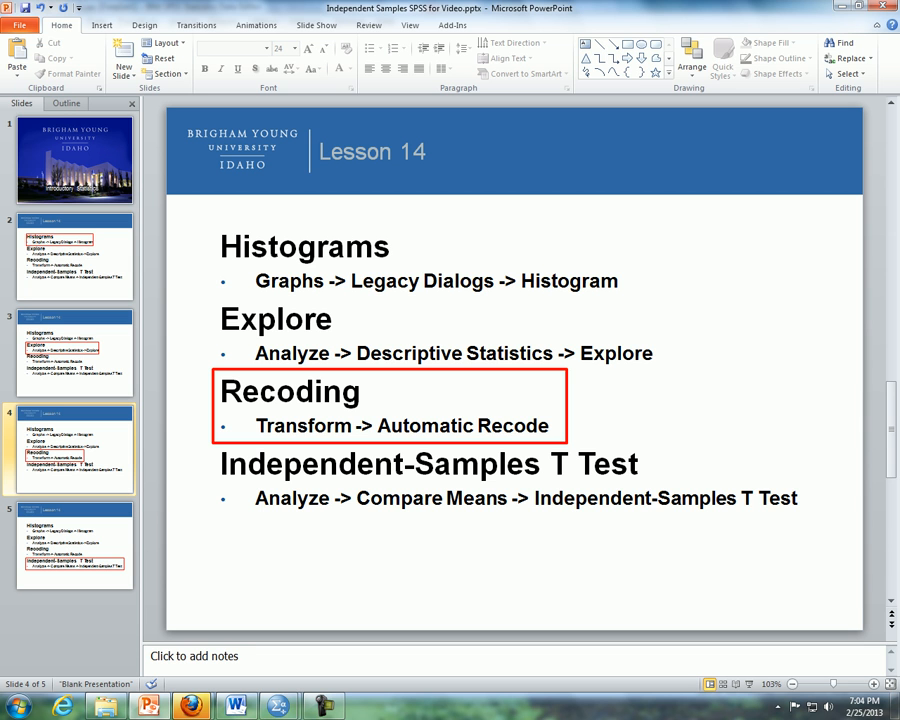
- In SPSS, set up an Independent-Samples T Test with nights per week read as test variable and GroupRecode as grouping variable
key("alt+Tab")
left_click(183, 22)
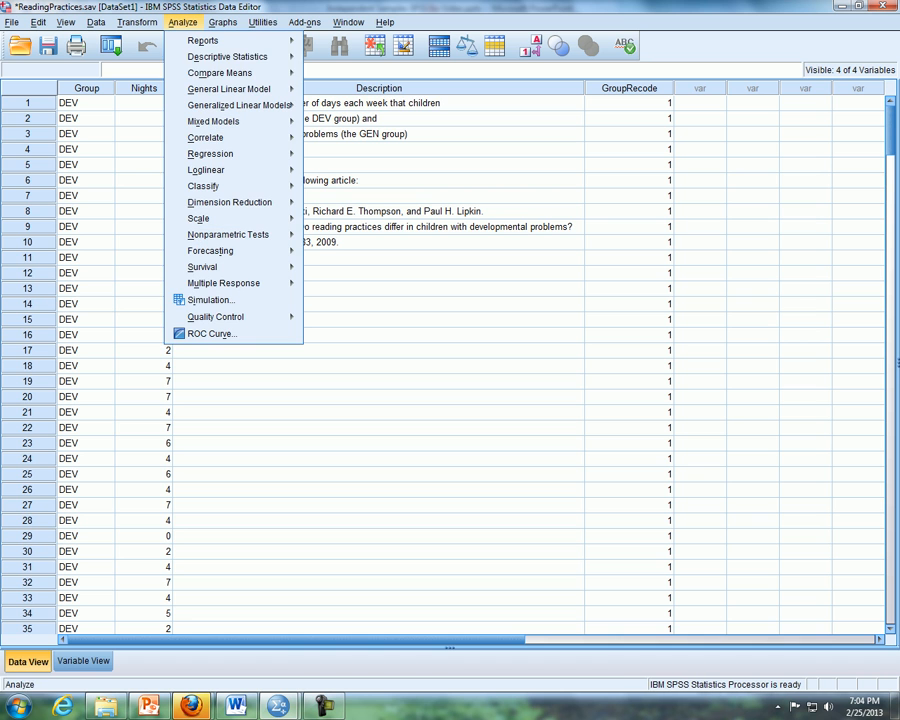
mouse_move(220, 73)
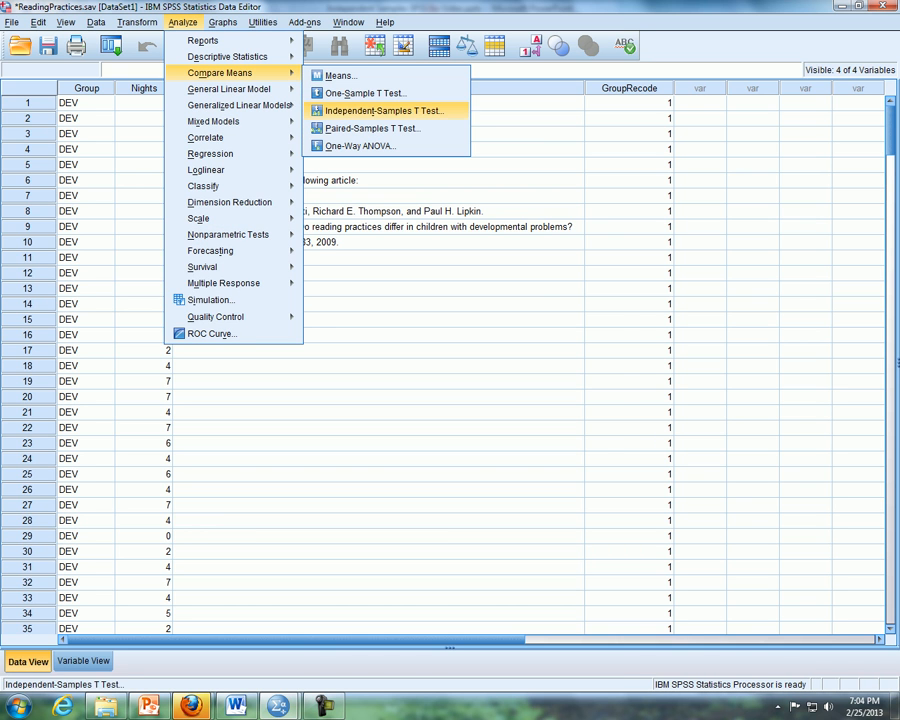
left_click(372, 111)
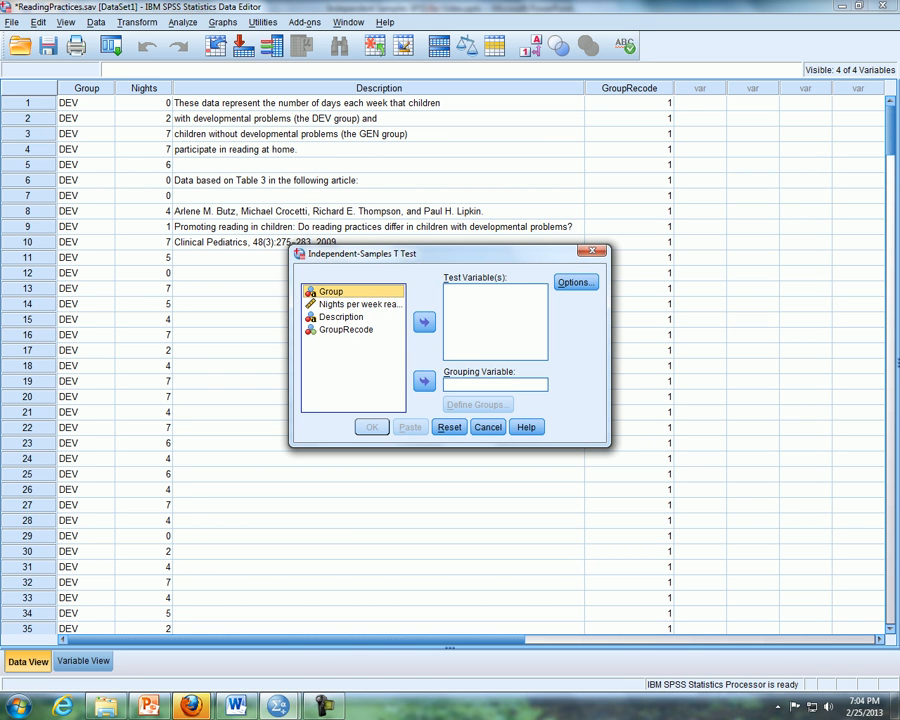
left_click_drag(352, 304, 480, 296)
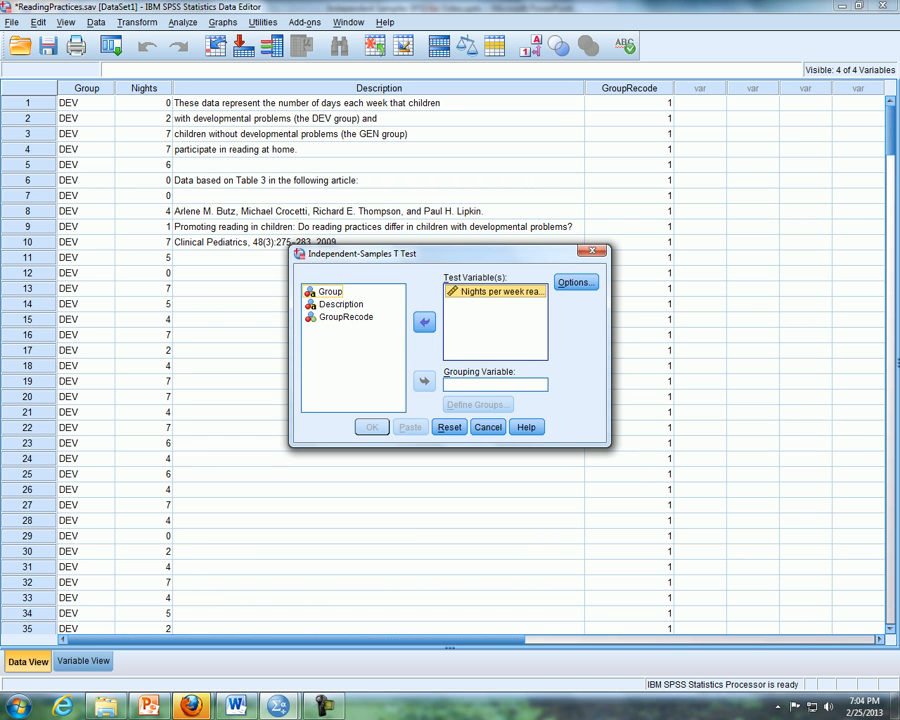
left_click_drag(345, 317, 458, 384)
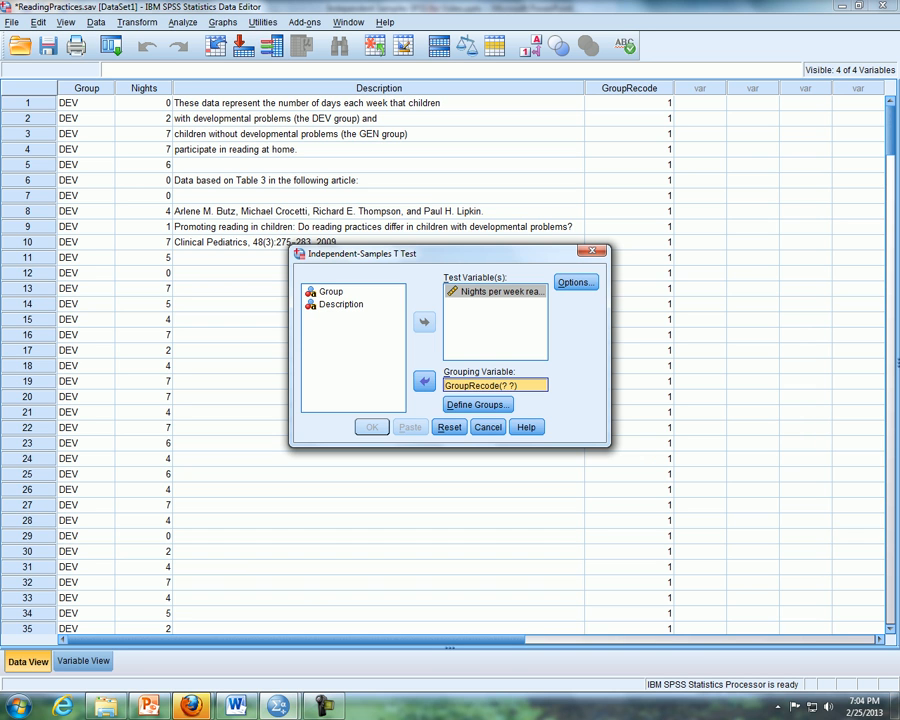
- Define Group 1 as 1 and Group 2 as 2, run the t test, and view the full Independent Samples Test table
left_click(478, 405)
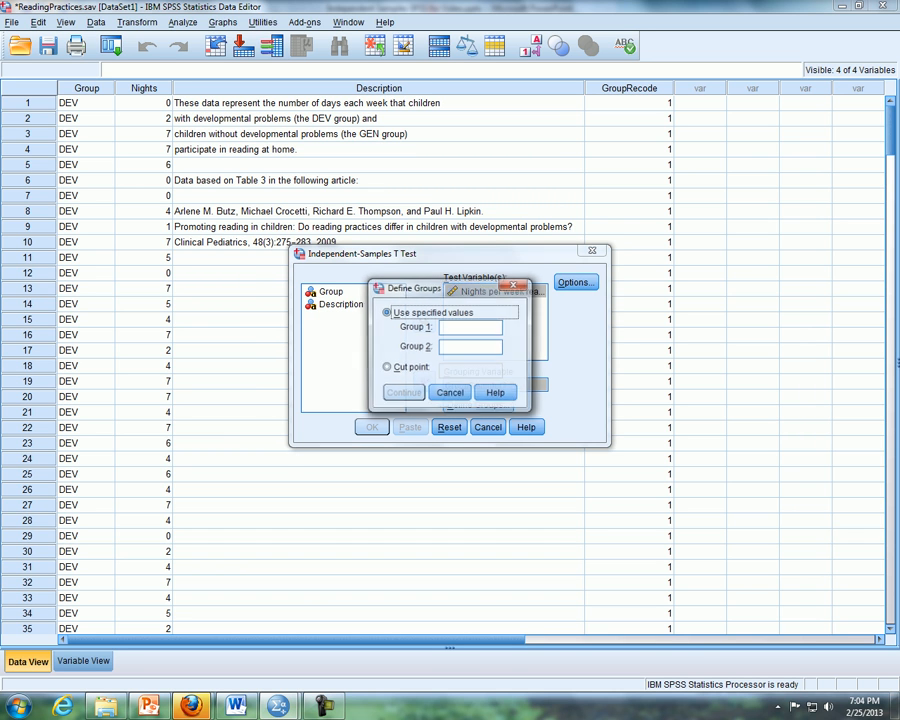
type("1")
key("Tab")
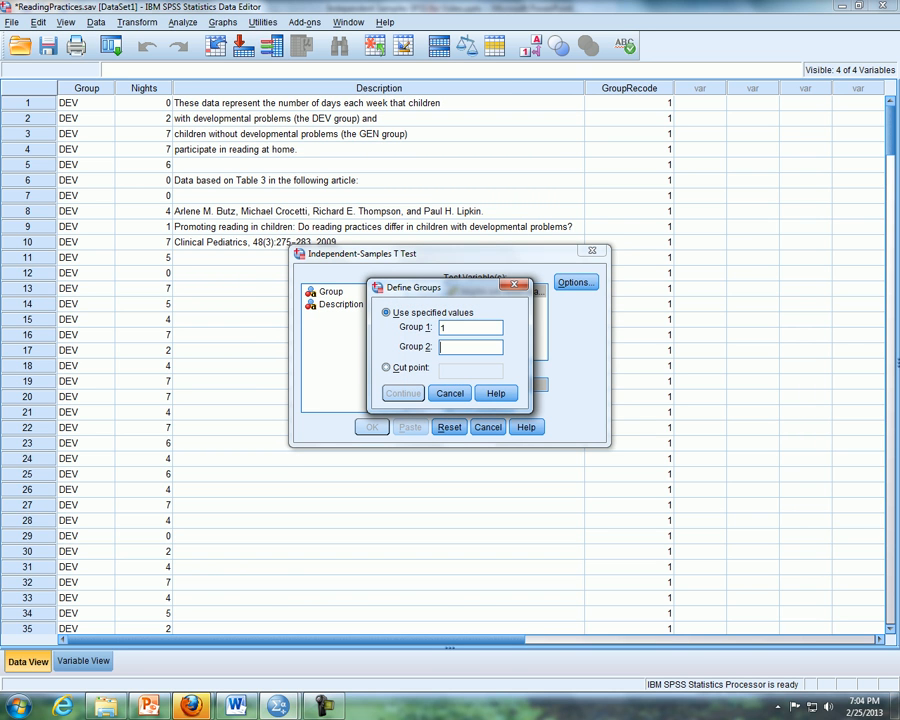
type("2")
key("Return")
key("Return")
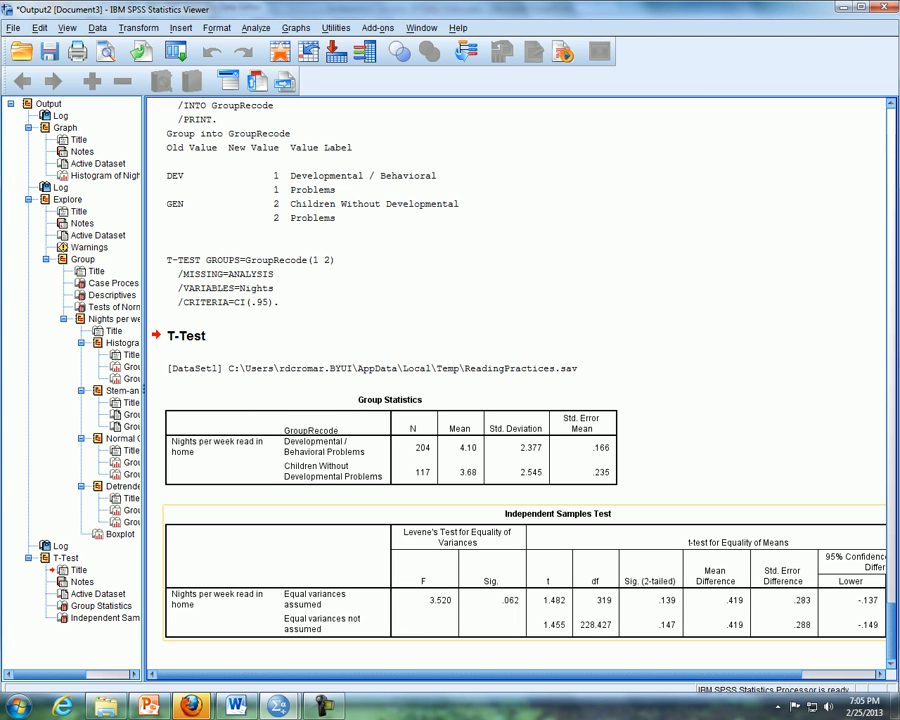
scroll(516, 388, "right", 2)
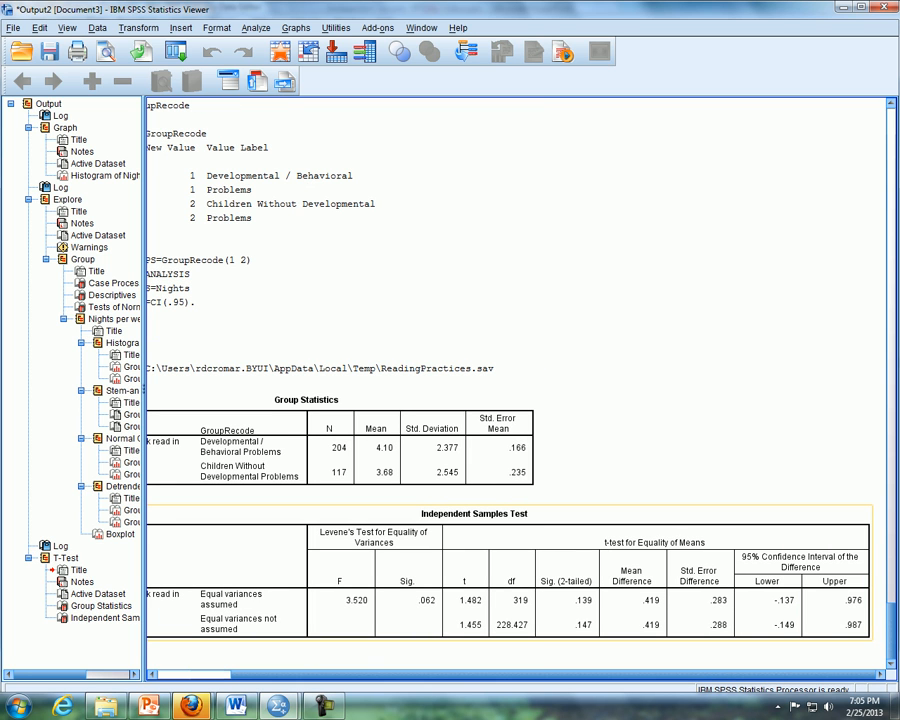